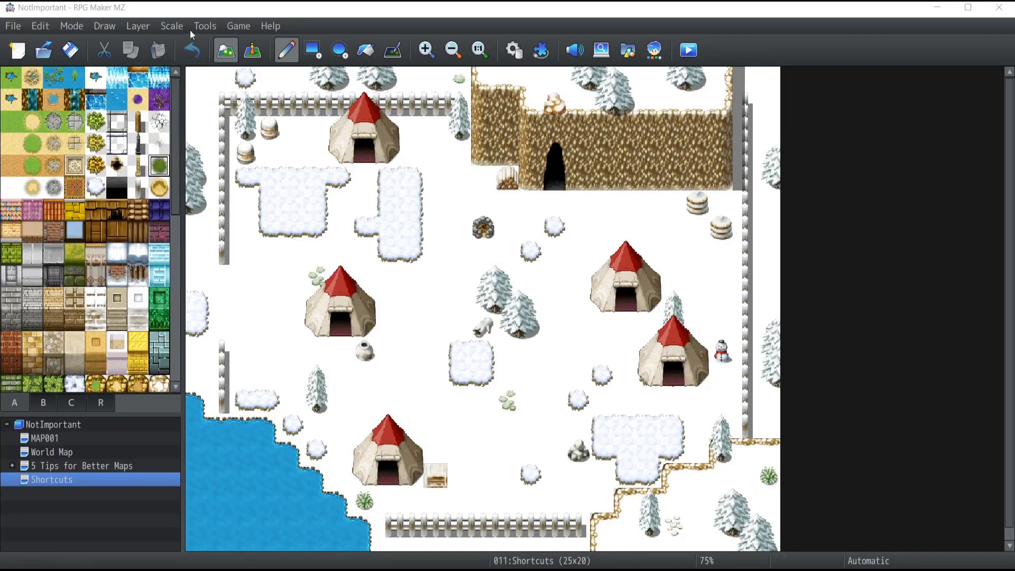
Paint large grass strokes across the map, then undo them all with Undo and Ctrl+Z.
{"action": "mouse_move", "coordinate": [217, 127]}
{"action": "left_mouse_down"}
{"action": "mouse_move", "coordinate": [537, 243]}
{"action": "mouse_move", "coordinate": [497, 154]}
{"action": "left_mouse_up"}
{"action": "mouse_move", "coordinate": [505, 369]}
{"action": "left_mouse_down"}
{"action": "mouse_move", "coordinate": [534, 379]}
{"action": "mouse_move", "coordinate": [247, 356]}
{"action": "mouse_move", "coordinate": [527, 425]}
{"action": "mouse_move", "coordinate": [547, 474]}
{"action": "mouse_move", "coordinate": [693, 371]}
{"action": "mouse_move", "coordinate": [725, 121]}
{"action": "mouse_move", "coordinate": [774, 315]}
{"action": "mouse_move", "coordinate": [636, 101]}
{"action": "mouse_move", "coordinate": [235, 135]}
{"action": "mouse_move", "coordinate": [326, 425]}
{"action": "mouse_move", "coordinate": [318, 273]}
{"action": "mouse_move", "coordinate": [660, 430]}
{"action": "mouse_move", "coordinate": [283, 198]}
{"action": "left_mouse_up"}
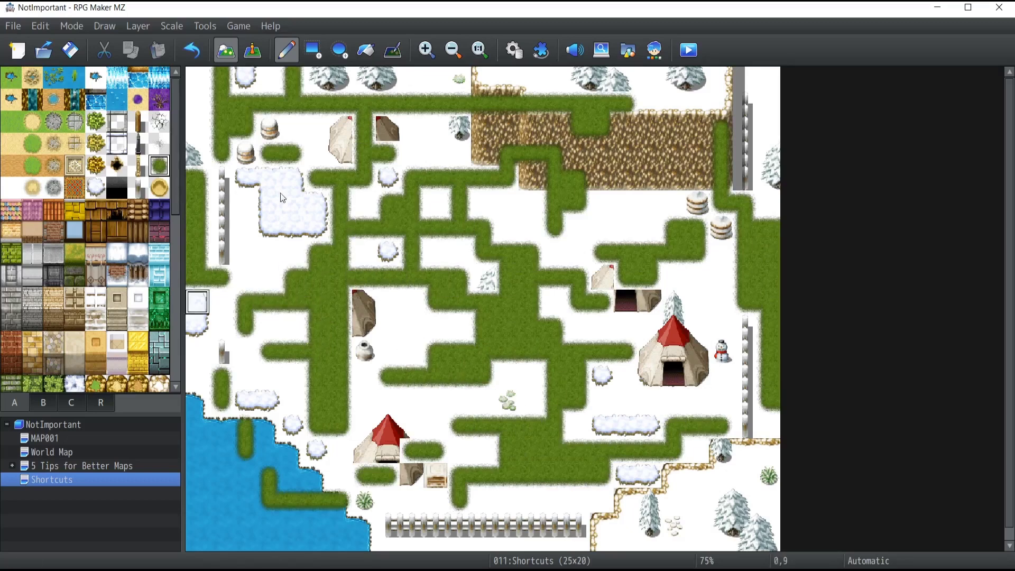
{"action": "left_click", "coordinate": [193, 50]}
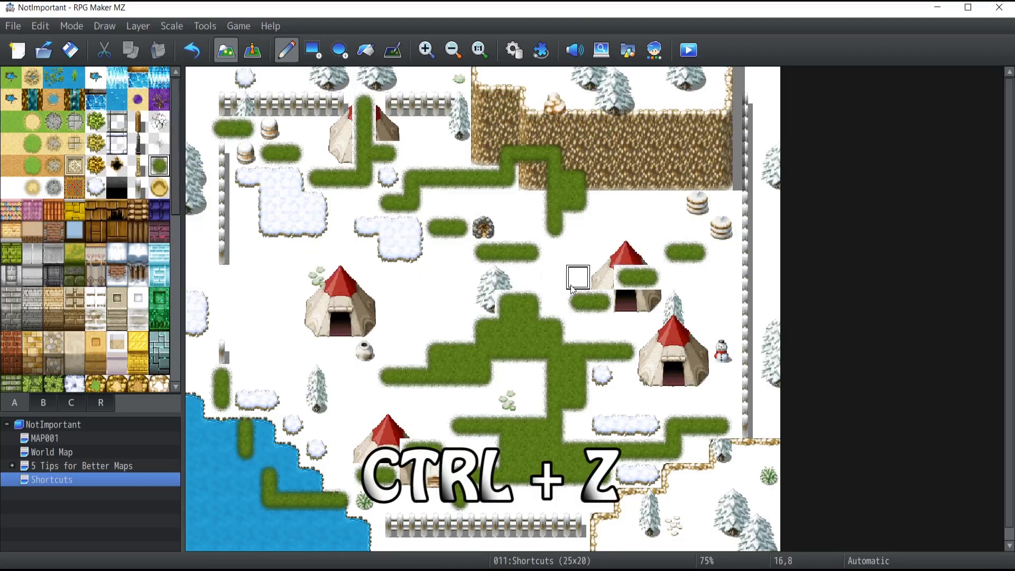
{"action": "key", "text": "ctrl+z"}
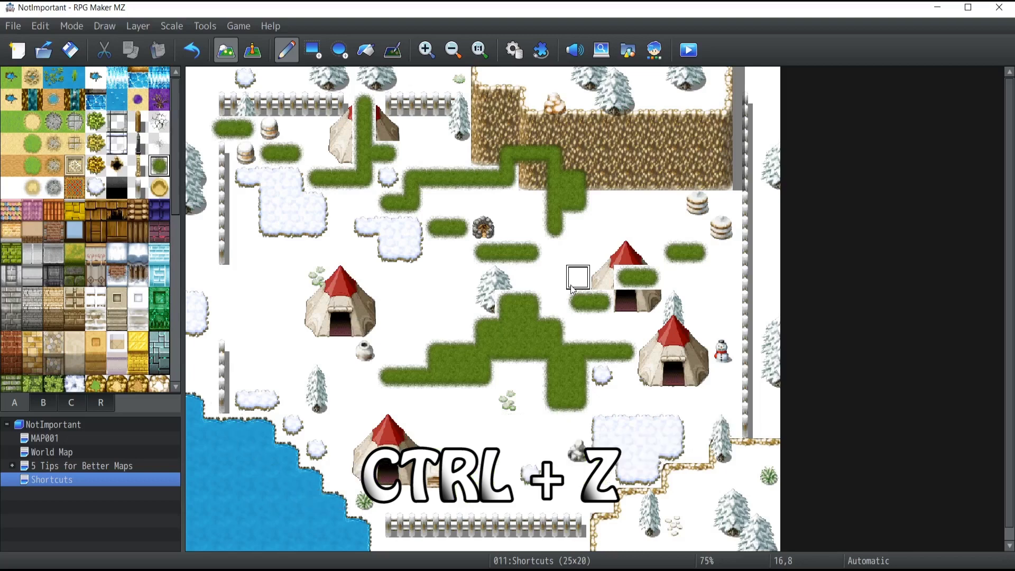
{"action": "left_click", "coordinate": [193, 49]}
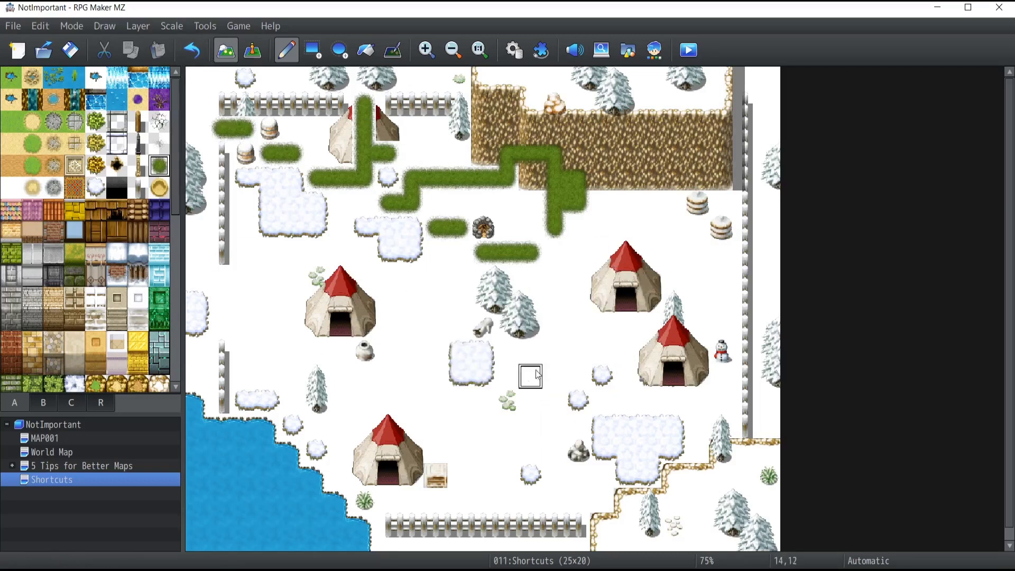
{"action": "key", "text": "ctrl+z"}
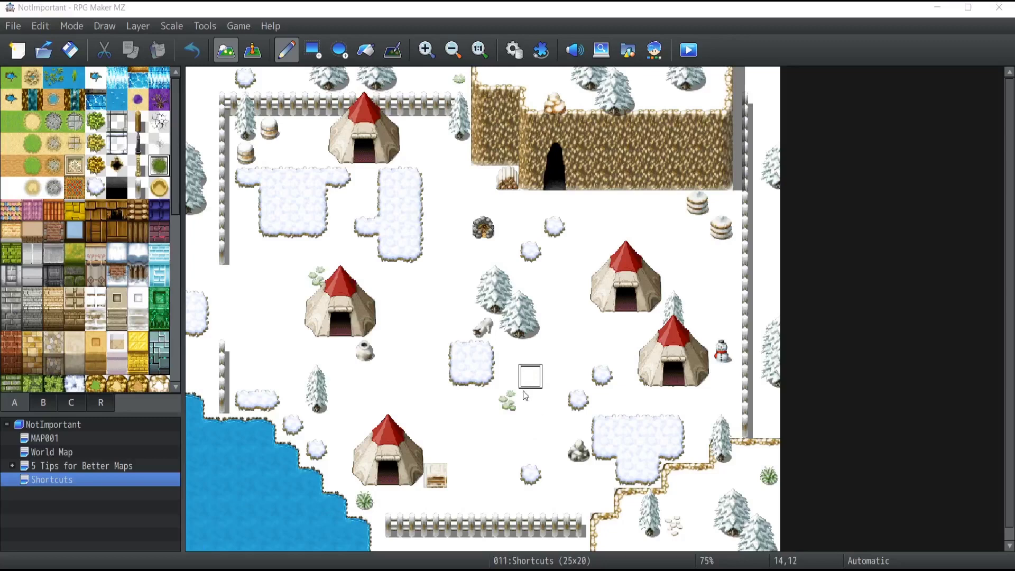
Toggle repeatedly between Event and Map mode with F6/F5, ending in Map mode at 100% zoom.
{"action": "left_click", "coordinate": [253, 51]}
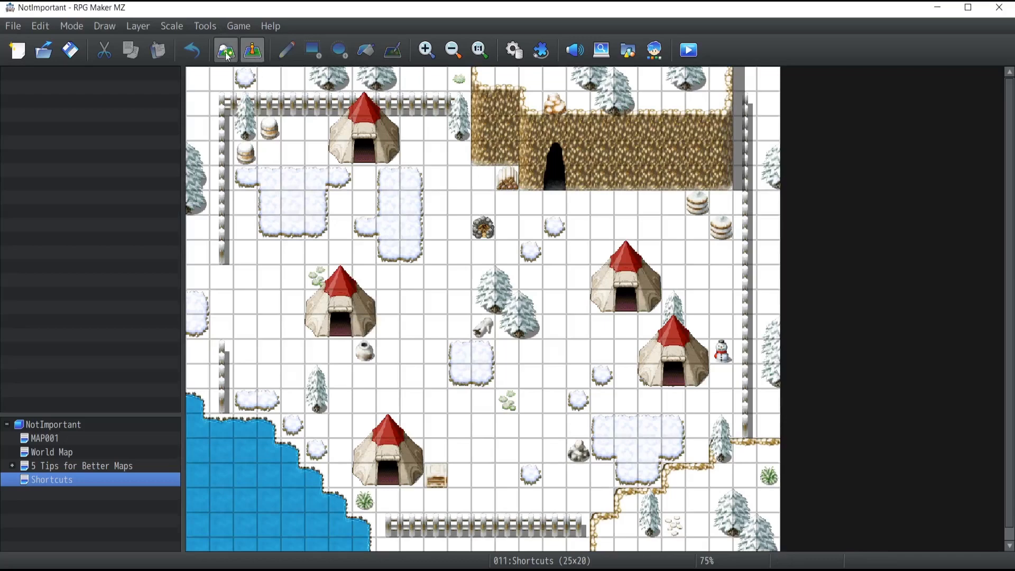
{"action": "left_click", "coordinate": [227, 49]}
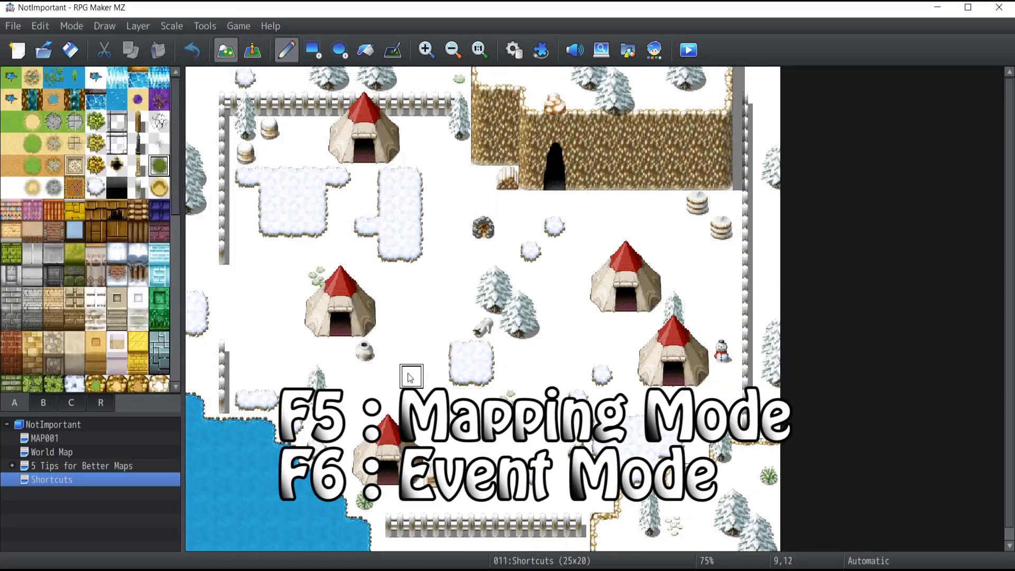
{"action": "key", "text": "F6"}
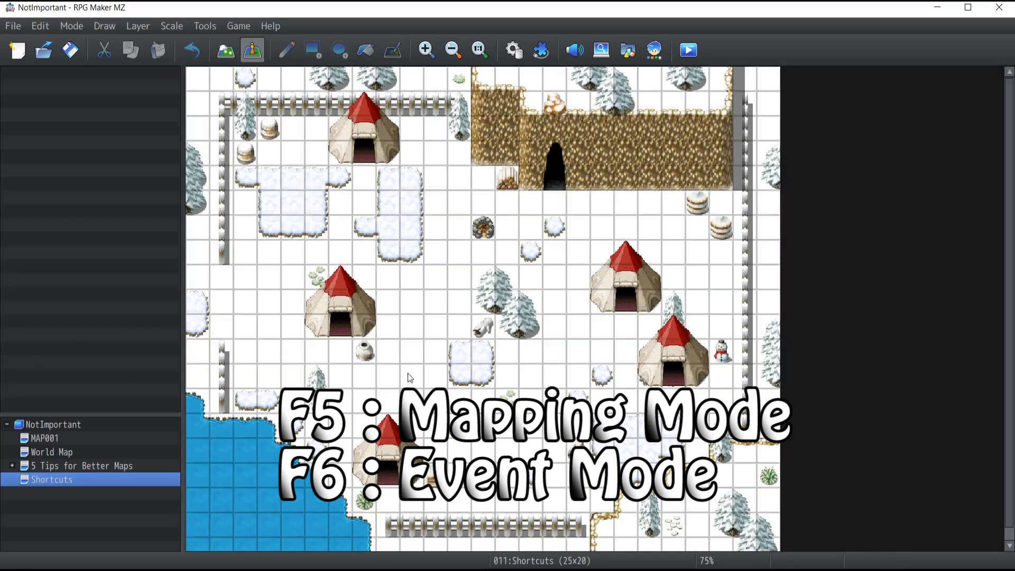
{"action": "key", "text": "F5"}
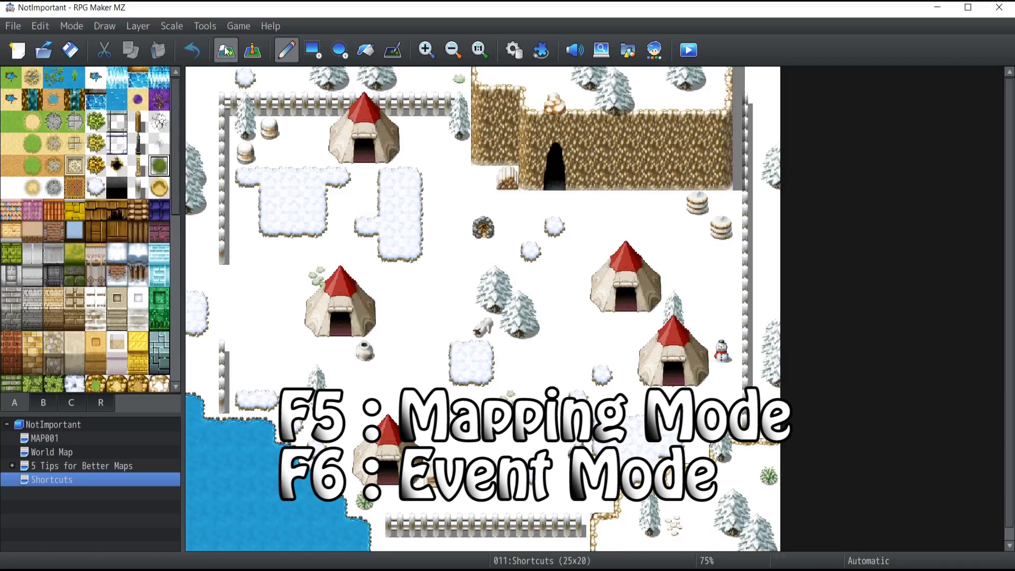
{"action": "key", "text": "F6"}
{"action": "key", "text": "F5"}
{"action": "key", "text": "F6"}
{"action": "key", "text": "F5"}
{"action": "key", "text": "F6"}
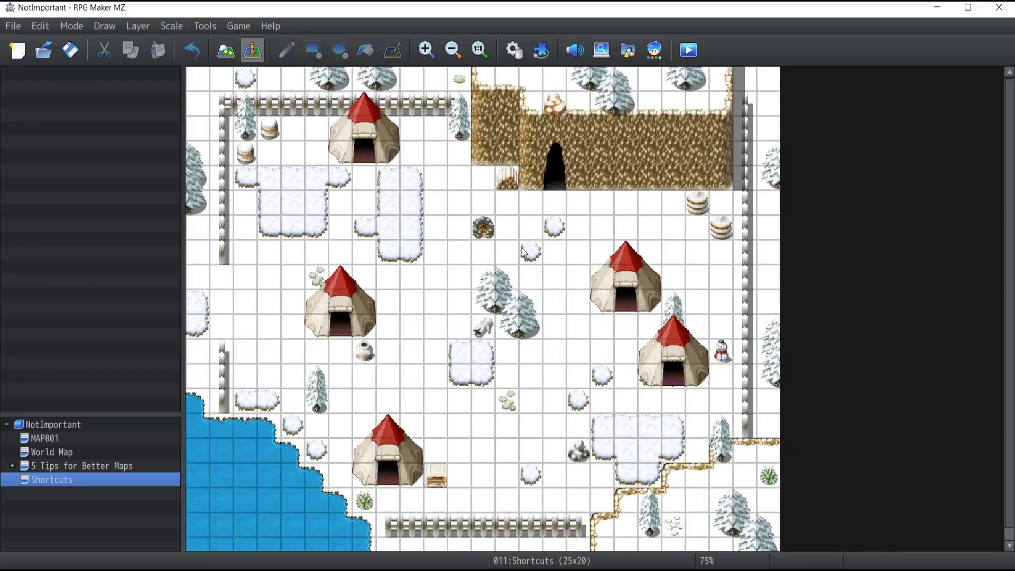
{"action": "key", "text": "F5"}
{"action": "key", "text": "F6"}
{"action": "key", "text": "F5"}
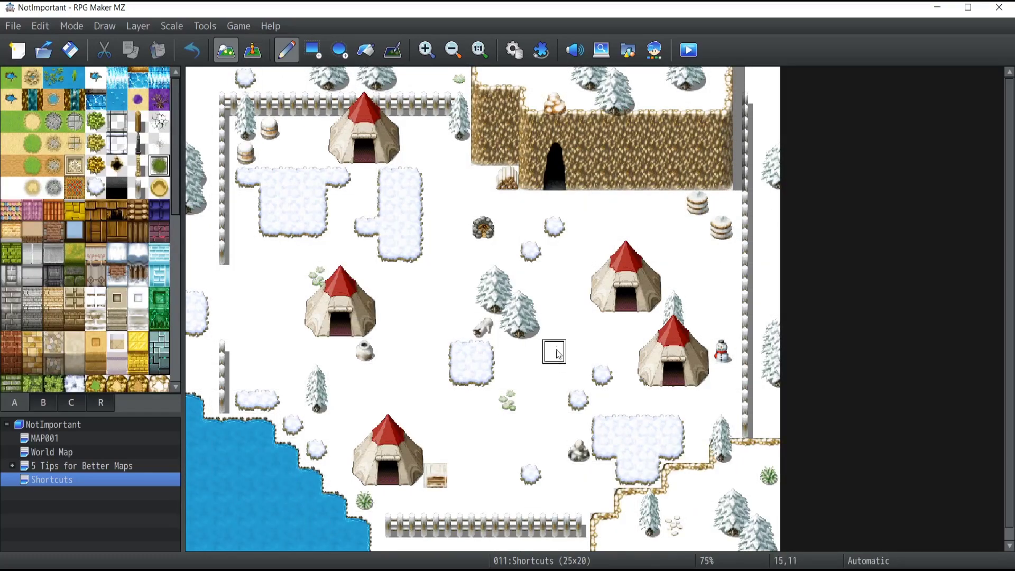
{"action": "key", "text": "KP_Add"}
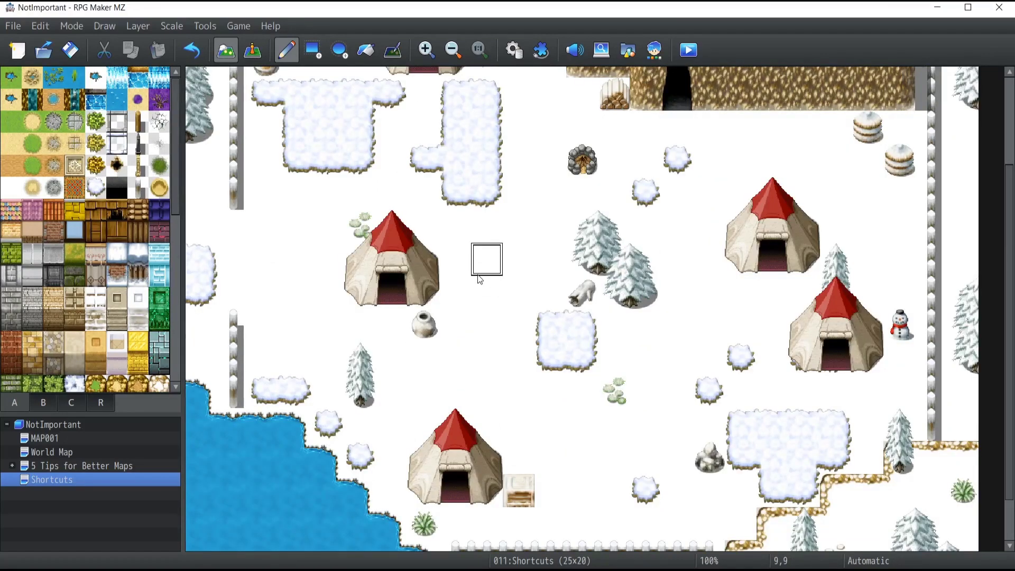
{"action": "scroll", "coordinate": [469, 274], "scroll_direction": "up", "scroll_amount": 2, "text": "ctrl"}
{"action": "scroll", "coordinate": [413, 234], "scroll_direction": "down", "scroll_amount": 5, "text": "ctrl"}
{"action": "scroll", "coordinate": [433, 276], "scroll_direction": "up", "scroll_amount": 4, "text": "ctrl"}
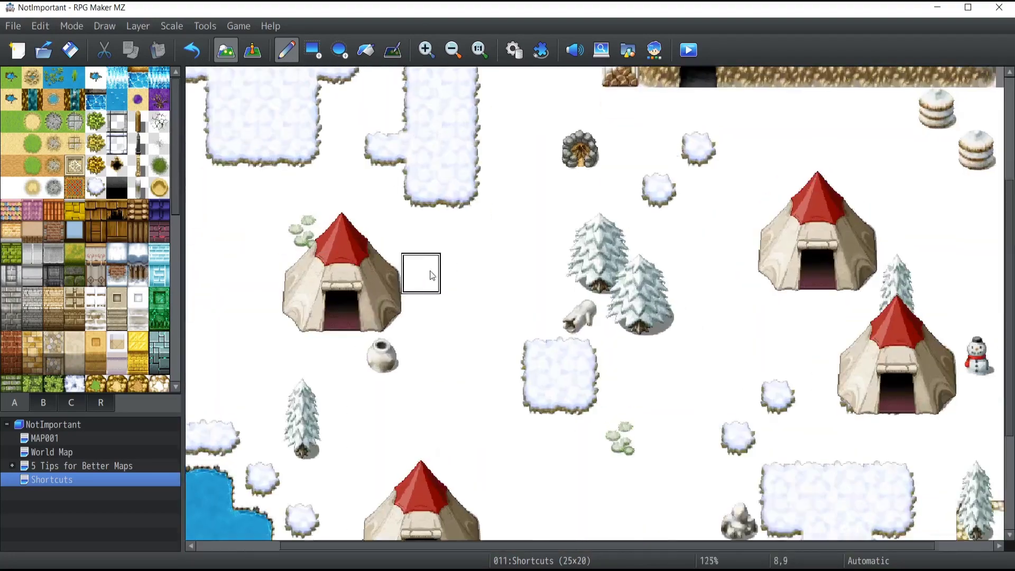
{"action": "scroll", "coordinate": [433, 275], "scroll_direction": "down", "scroll_amount": 2, "text": "ctrl"}
{"action": "scroll", "coordinate": [410, 267], "scroll_direction": "down", "scroll_amount": 1, "text": "ctrl"}
{"action": "scroll", "coordinate": [382, 276], "scroll_direction": "up", "scroll_amount": 1, "text": "ctrl"}
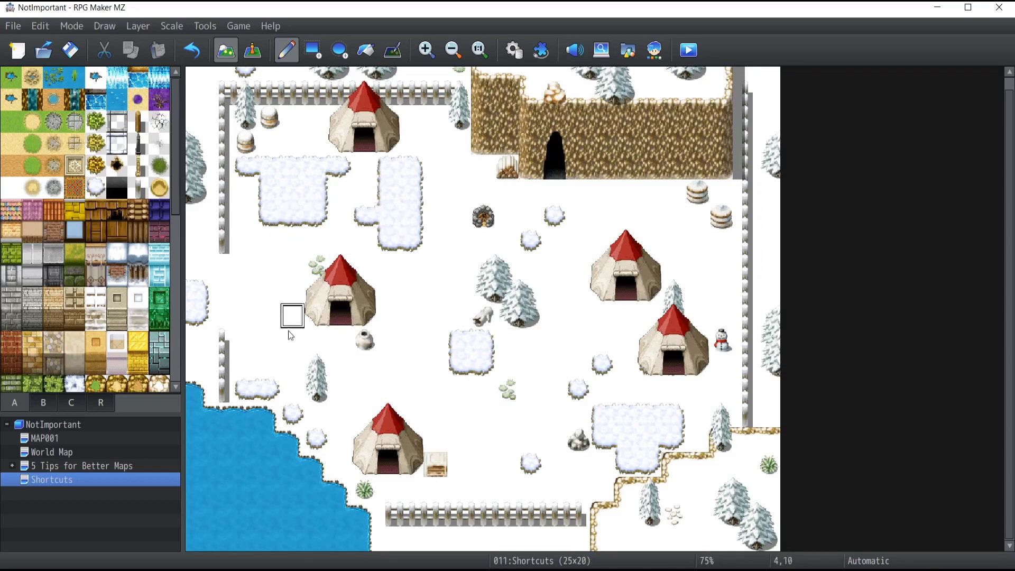
{"action": "scroll", "coordinate": [288, 154], "scroll_direction": "down", "scroll_amount": 3, "text": "ctrl"}
{"action": "scroll", "coordinate": [288, 154], "scroll_direction": "up", "scroll_amount": 5, "text": "ctrl"}
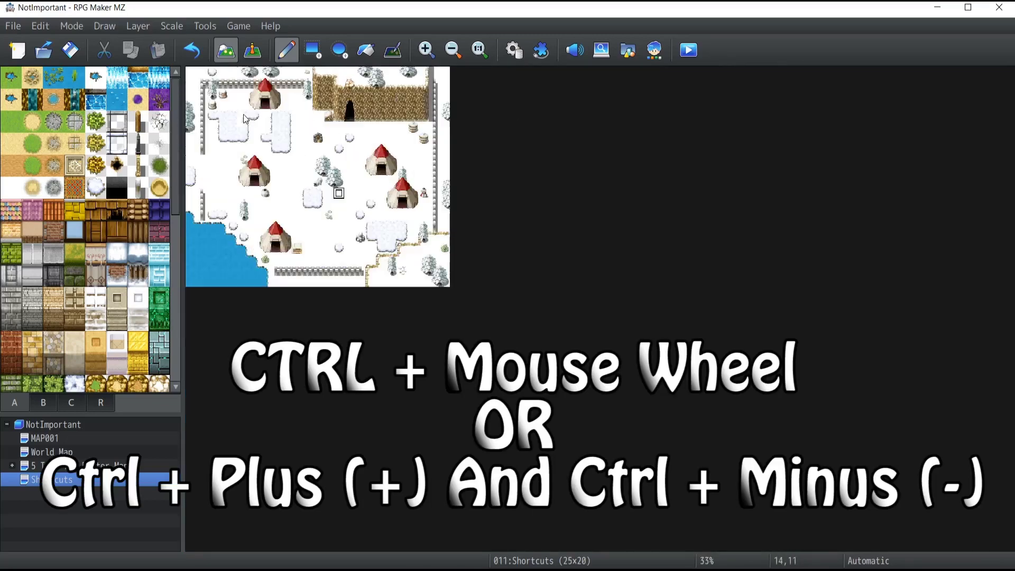
{"action": "scroll", "coordinate": [377, 302], "scroll_direction": "down", "scroll_amount": 4, "text": "ctrl"}
{"action": "scroll", "coordinate": [369, 262], "scroll_direction": "up", "scroll_amount": 2, "text": "ctrl"}
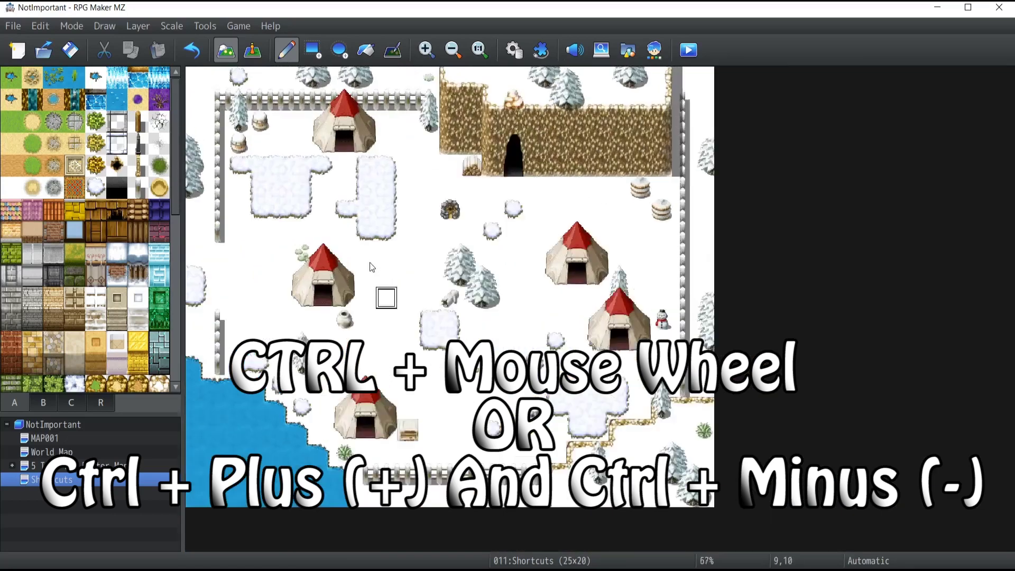
{"action": "scroll", "coordinate": [388, 287], "scroll_direction": "down", "scroll_amount": 1, "text": "ctrl"}
{"action": "scroll", "coordinate": [389, 287], "scroll_direction": "down", "scroll_amount": 1, "text": "ctrl"}
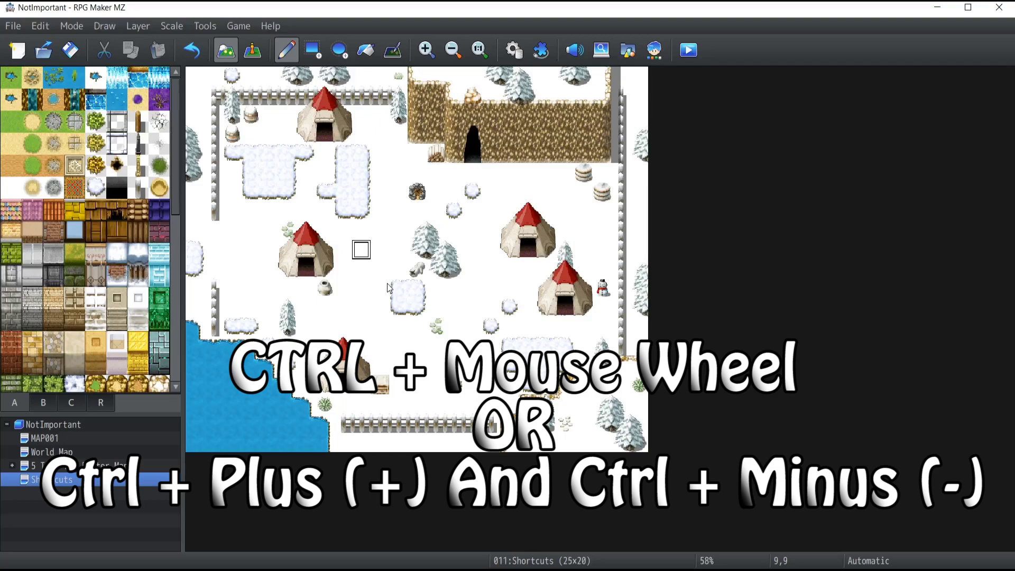
{"action": "scroll", "coordinate": [389, 287], "scroll_direction": "up", "scroll_amount": 7, "text": "ctrl"}
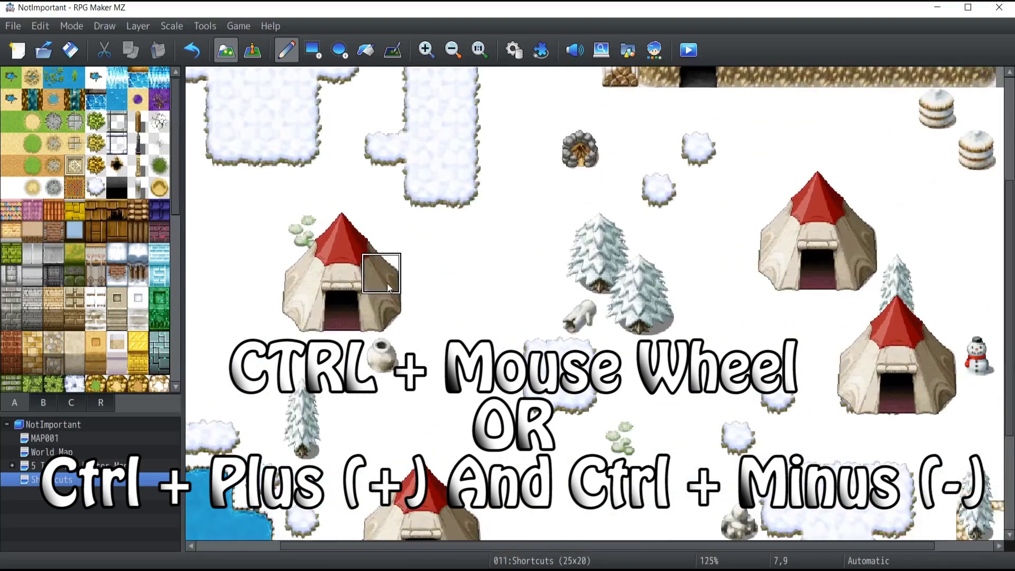
{"action": "scroll", "coordinate": [389, 287], "scroll_direction": "down", "scroll_amount": 7, "text": "ctrl"}
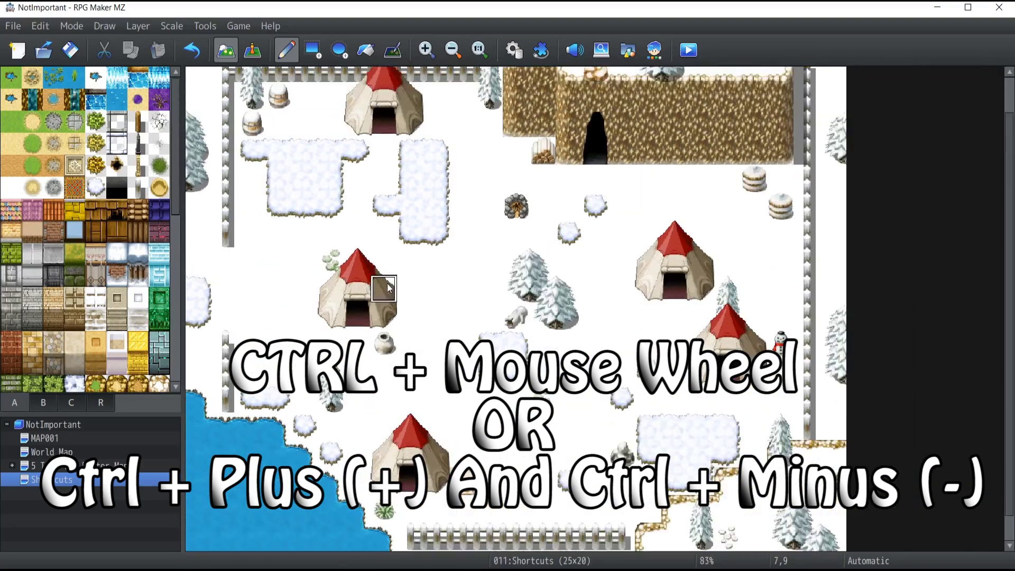
{"action": "scroll", "coordinate": [388, 287], "scroll_direction": "down", "scroll_amount": 5, "text": "ctrl"}
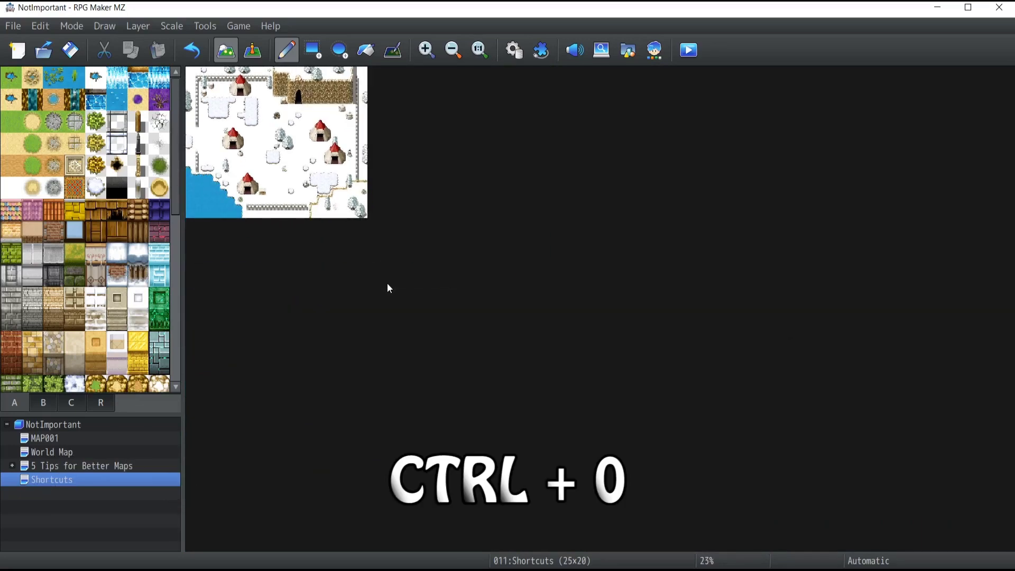
{"action": "key", "text": "ctrl+0"}
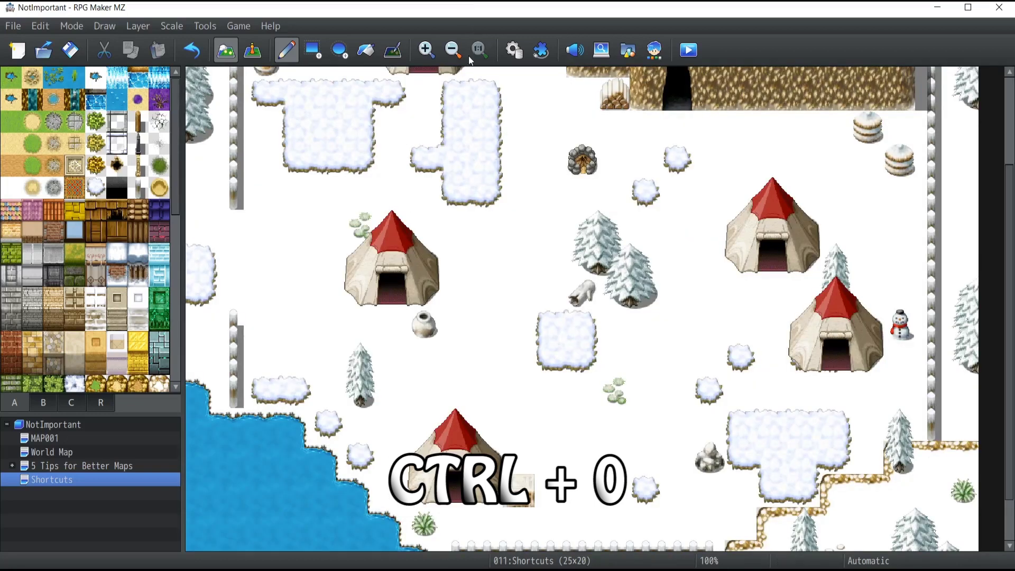
{"action": "scroll", "coordinate": [274, 272], "scroll_direction": "up", "scroll_amount": 1}
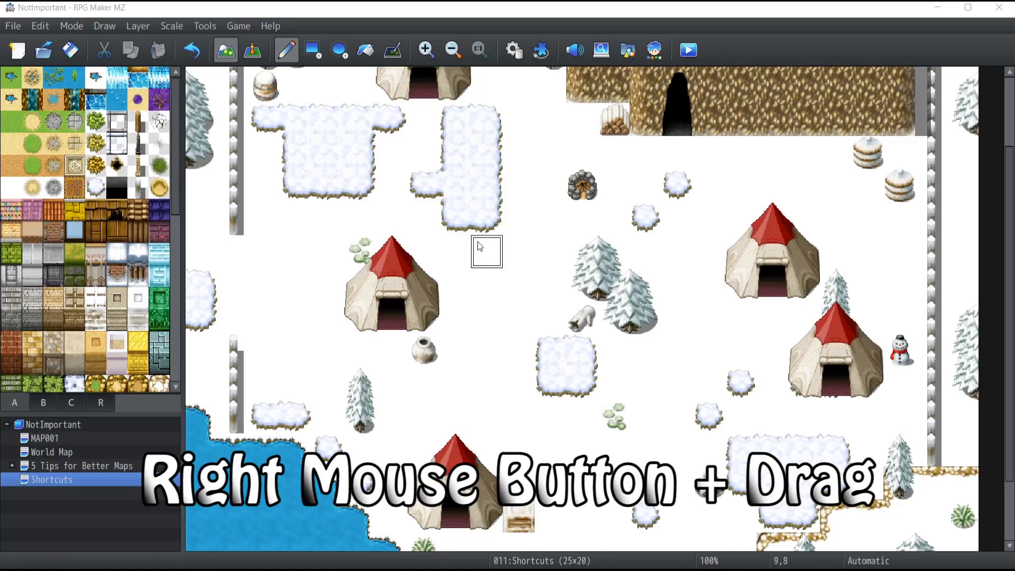
Stamp a copied blank-tile column and then firewood tiles across the map, undoing each.
{"action": "right_click_drag", "start_coordinate": [487, 263], "coordinate": [496, 413]}
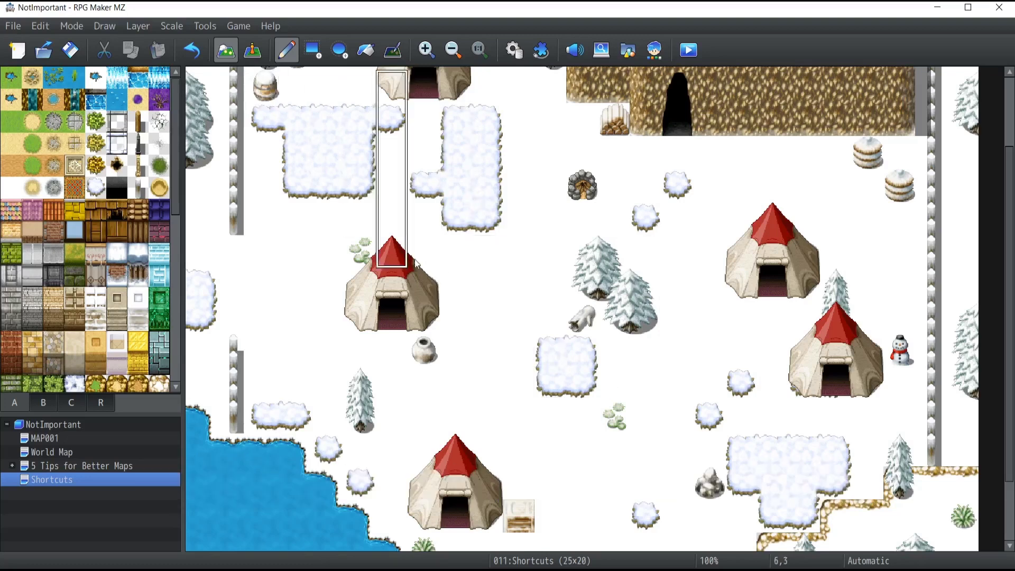
{"action": "left_click", "coordinate": [487, 397]}
{"action": "mouse_move", "coordinate": [705, 400]}
{"action": "left_mouse_down"}
{"action": "mouse_move", "coordinate": [927, 402]}
{"action": "mouse_move", "coordinate": [735, 423]}
{"action": "mouse_move", "coordinate": [270, 364]}
{"action": "mouse_move", "coordinate": [275, 440]}
{"action": "mouse_move", "coordinate": [889, 468]}
{"action": "mouse_move", "coordinate": [822, 549]}
{"action": "mouse_move", "coordinate": [210, 547]}
{"action": "mouse_move", "coordinate": [962, 343]}
{"action": "mouse_move", "coordinate": [564, 472]}
{"action": "left_mouse_up"}
{"action": "key", "text": "ctrl+z"}
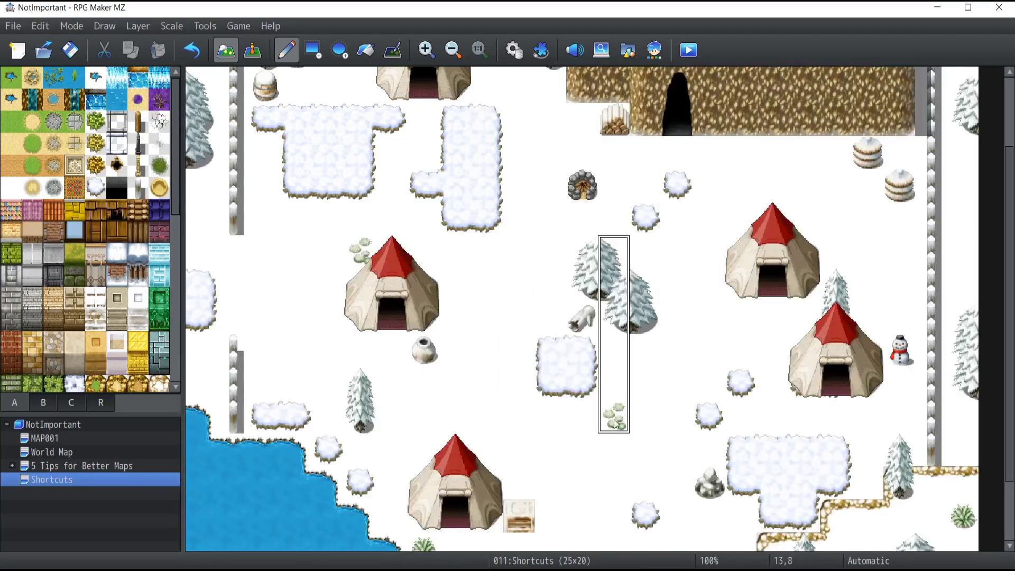
{"action": "right_click", "coordinate": [614, 188]}
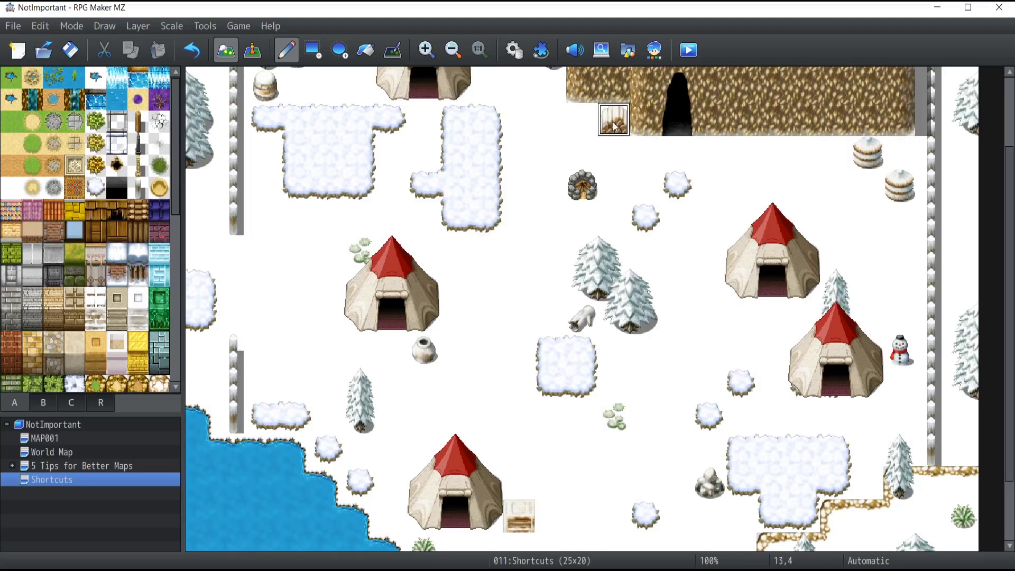
{"action": "mouse_move", "coordinate": [615, 125]}
{"action": "left_mouse_down"}
{"action": "mouse_move", "coordinate": [549, 153]}
{"action": "mouse_move", "coordinate": [338, 296]}
{"action": "mouse_move", "coordinate": [582, 253]}
{"action": "mouse_move", "coordinate": [235, 231]}
{"action": "mouse_move", "coordinate": [616, 222]}
{"action": "mouse_move", "coordinate": [552, 185]}
{"action": "left_mouse_up"}
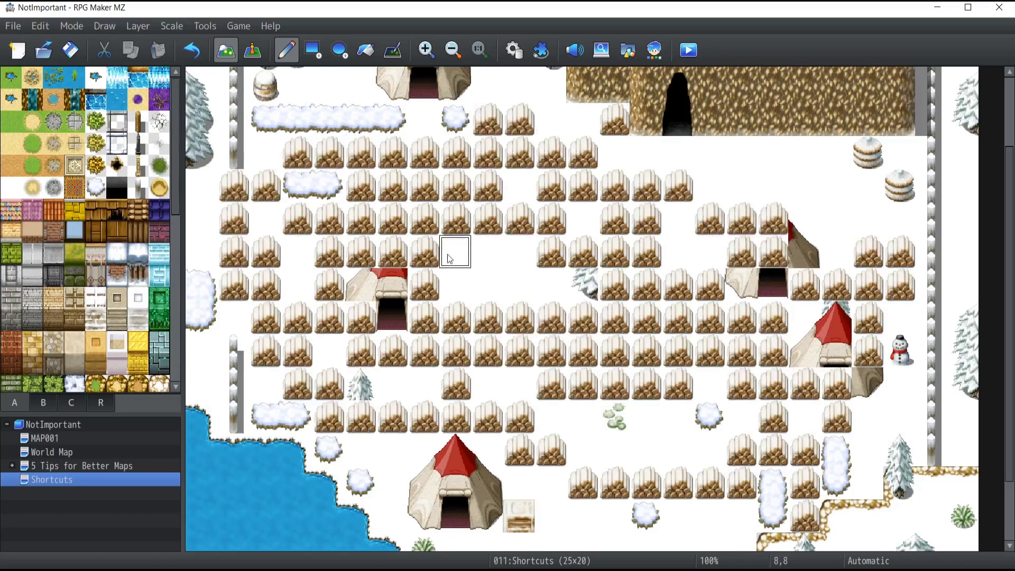
{"action": "key", "text": "ctrl+z"}
Stamp copies of the snowy-tree and polar-bear block, then a snow-patch block, undoing each.
{"action": "right_click_drag", "start_coordinate": [576, 243], "coordinate": [651, 325]}
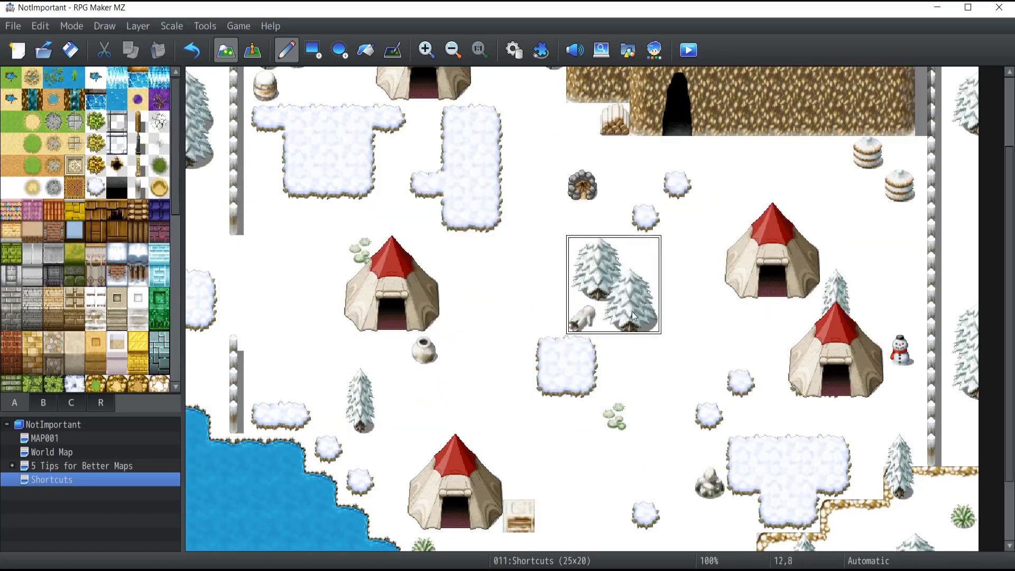
{"action": "mouse_move", "coordinate": [576, 243]}
{"action": "left_mouse_down"}
{"action": "mouse_move", "coordinate": [288, 243]}
{"action": "mouse_move", "coordinate": [526, 421]}
{"action": "mouse_move", "coordinate": [740, 275]}
{"action": "mouse_move", "coordinate": [338, 174]}
{"action": "mouse_move", "coordinate": [729, 222]}
{"action": "mouse_move", "coordinate": [531, 400]}
{"action": "left_mouse_up"}
{"action": "key", "text": "ctrl+z"}
{"action": "right_click", "coordinate": [456, 253]}
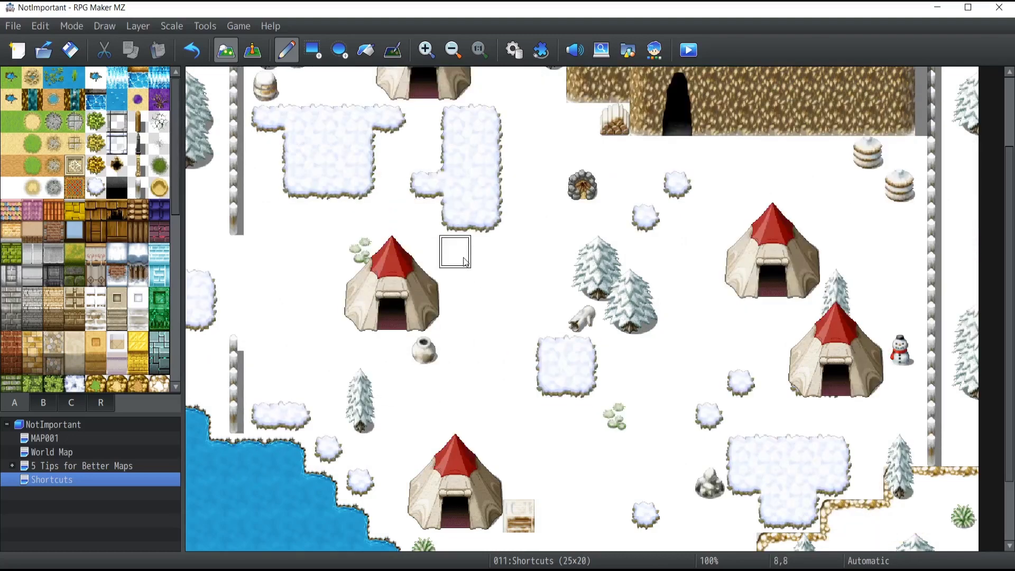
{"action": "right_click_drag", "start_coordinate": [456, 259], "coordinate": [552, 397]}
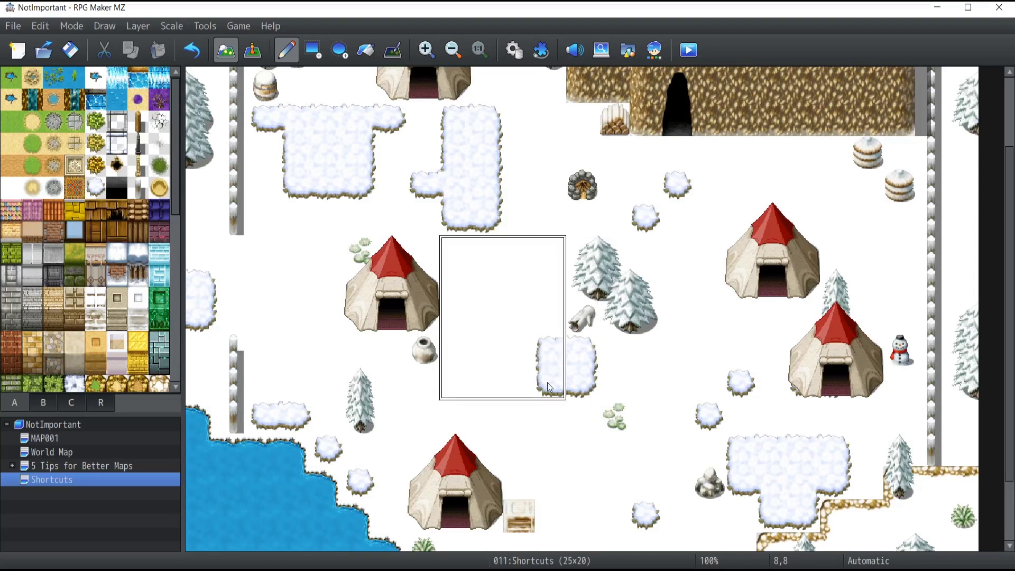
{"action": "mouse_move", "coordinate": [733, 238]}
{"action": "left_mouse_down"}
{"action": "mouse_move", "coordinate": [718, 221]}
{"action": "mouse_move", "coordinate": [372, 212]}
{"action": "mouse_move", "coordinate": [421, 415]}
{"action": "mouse_move", "coordinate": [840, 211]}
{"action": "mouse_move", "coordinate": [917, 442]}
{"action": "mouse_move", "coordinate": [579, 451]}
{"action": "mouse_move", "coordinate": [335, 402]}
{"action": "mouse_move", "coordinate": [405, 556]}
{"action": "mouse_move", "coordinate": [880, 397]}
{"action": "mouse_move", "coordinate": [431, 382]}
{"action": "left_mouse_up"}
{"action": "key", "text": "ctrl+z"}
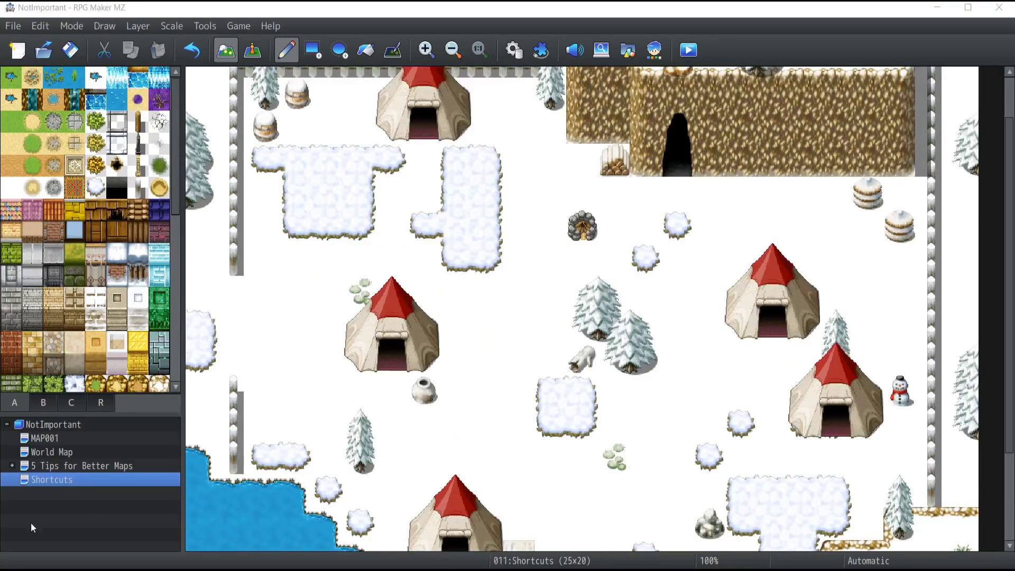
Pick a single tile from the map and zoom the view in to 150%.
{"action": "mouse_move", "coordinate": [454, 299]}
{"action": "right_mouse_down"}
{"action": "mouse_move", "coordinate": [482, 317]}
{"action": "mouse_move", "coordinate": [516, 386]}
{"action": "mouse_move", "coordinate": [487, 295]}
{"action": "mouse_move", "coordinate": [532, 353]}
{"action": "mouse_move", "coordinate": [463, 333]}
{"action": "mouse_move", "coordinate": [576, 380]}
{"action": "mouse_move", "coordinate": [431, 291]}
{"action": "mouse_move", "coordinate": [455, 293]}
{"action": "right_mouse_up"}
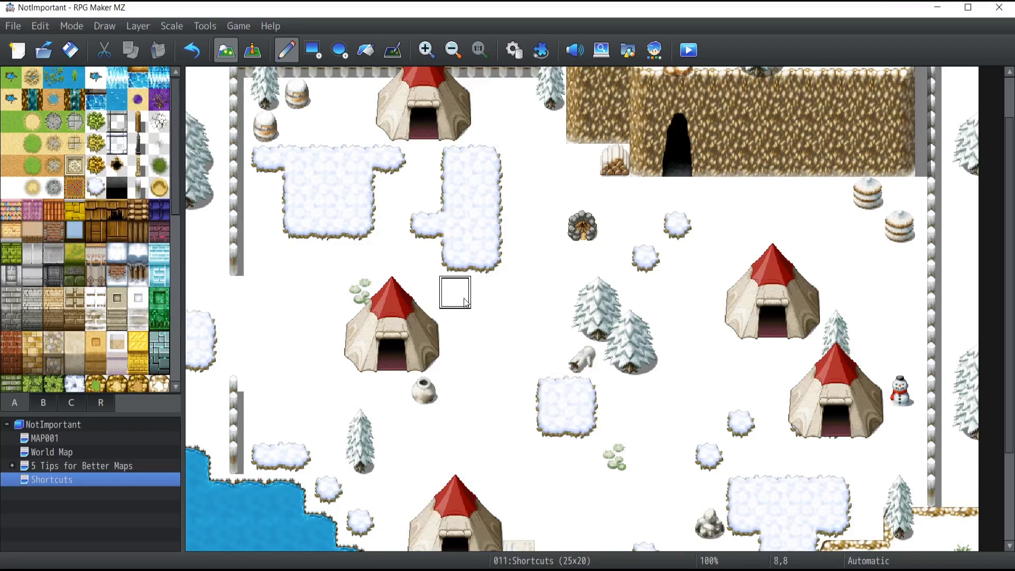
{"action": "scroll", "coordinate": [511, 329], "scroll_direction": "up", "scroll_amount": 2}
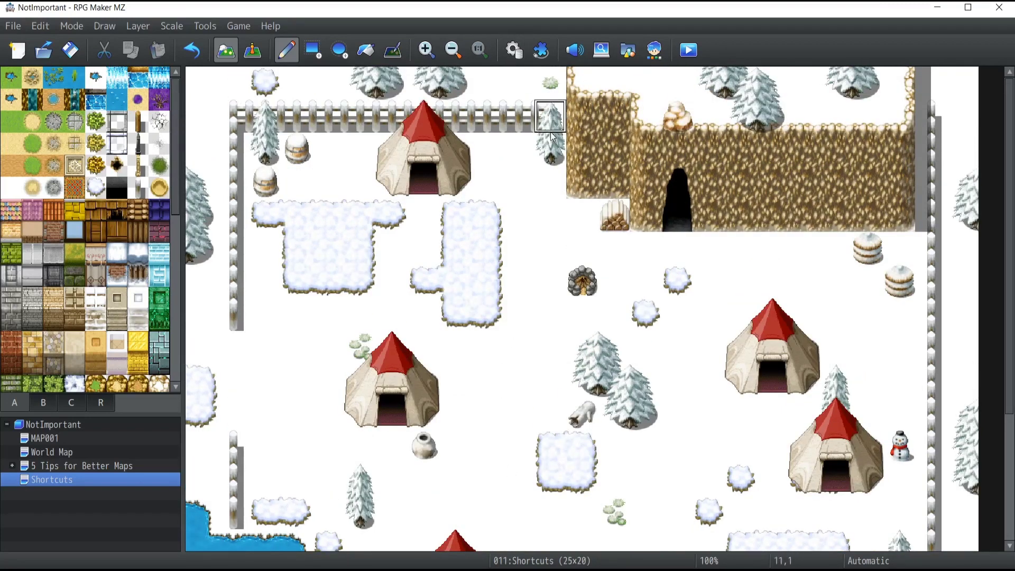
{"action": "scroll", "coordinate": [551, 136], "scroll_direction": "up", "scroll_amount": 2, "text": "ctrl"}
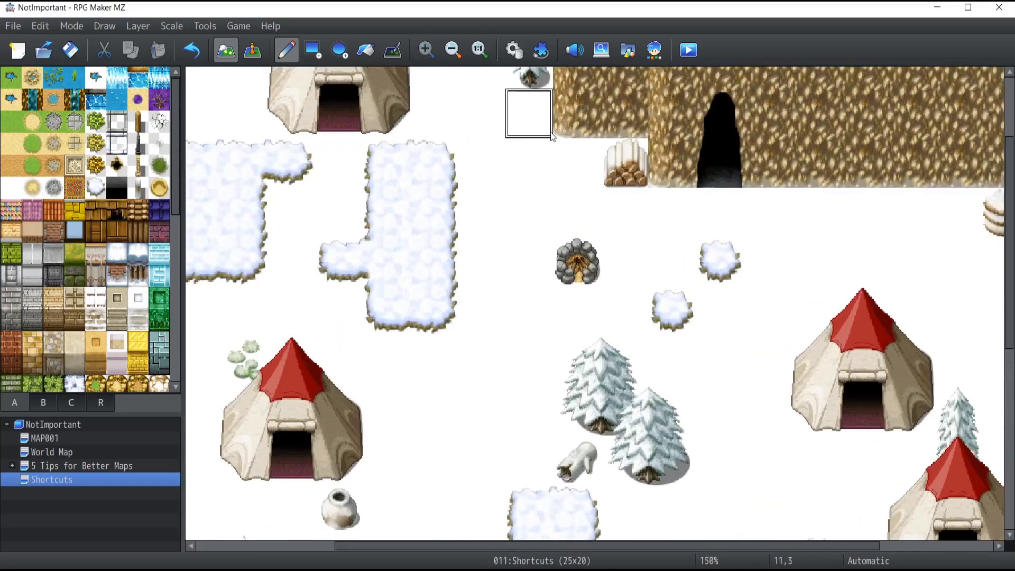
{"action": "scroll", "coordinate": [551, 136], "scroll_direction": "up", "scroll_amount": 3}
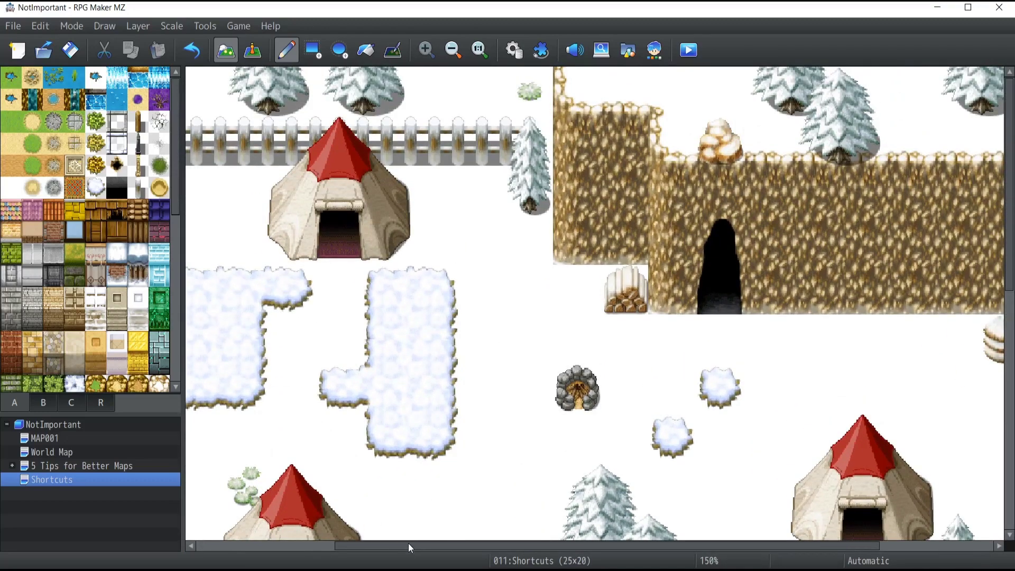
Paint a snowy ledge row across the cliff face and a cliff tile beside the cave.
{"action": "left_click_drag", "start_coordinate": [404, 547], "coordinate": [732, 535]}
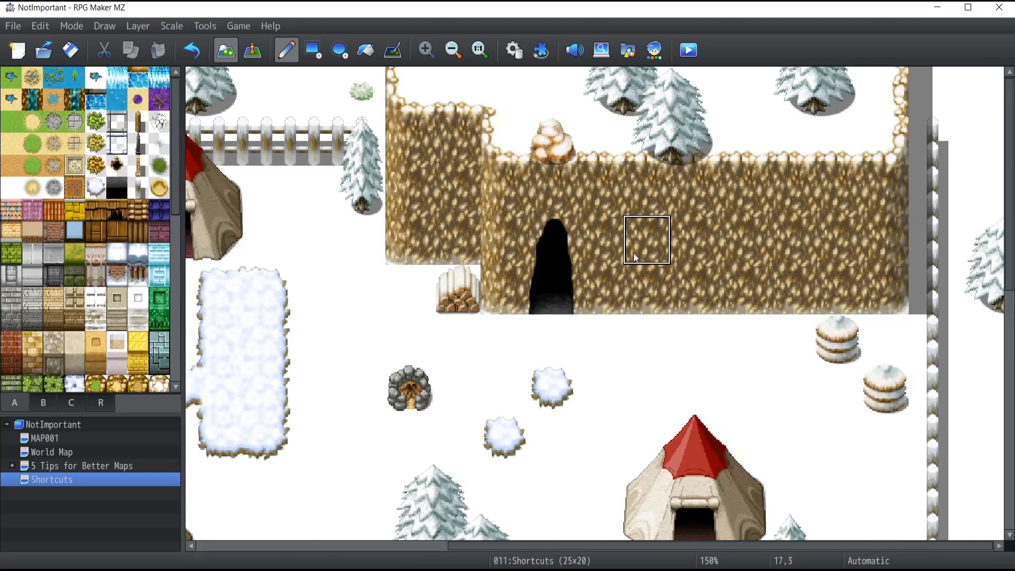
{"action": "left_click_drag", "start_coordinate": [632, 240], "coordinate": [829, 240]}
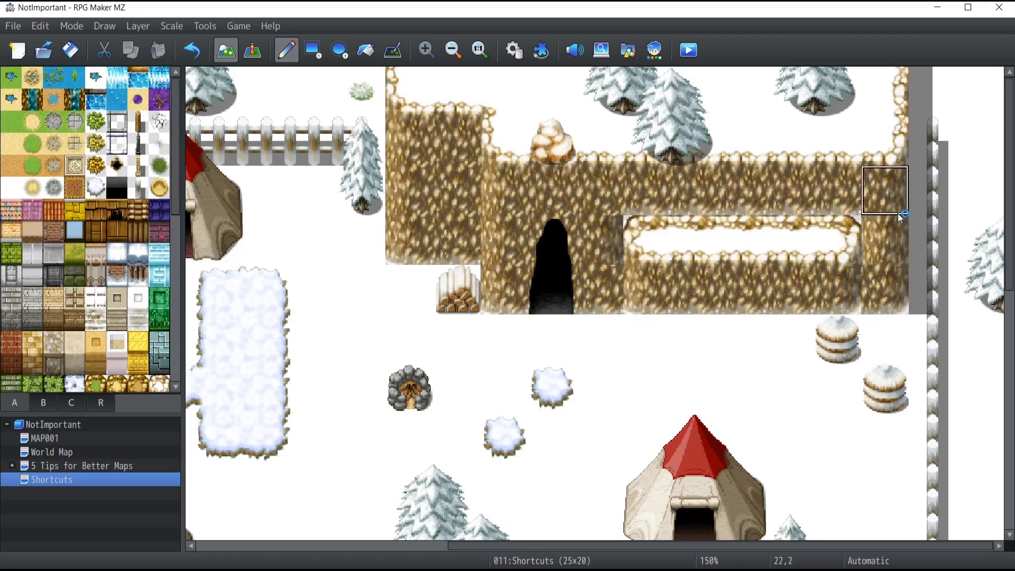
{"action": "left_click", "coordinate": [603, 249]}
Undo the stray cliff tile and redraw it at the snowy ledge's edge.
{"action": "key", "text": "ctrl+z"}
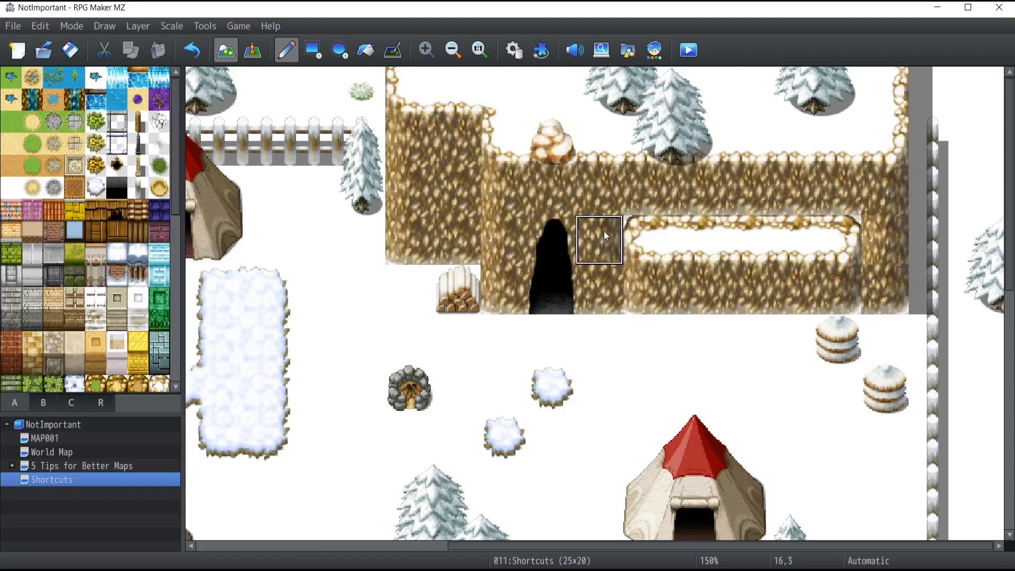
{"action": "left_click", "coordinate": [595, 239]}
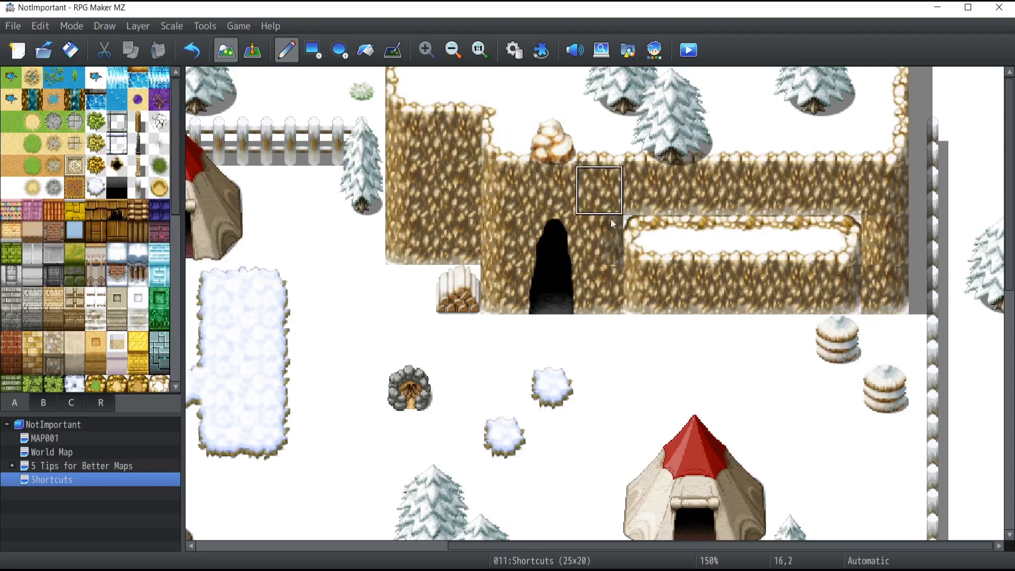
Repaint the ledge's top row, extend the cliff wall along row 5, and add the left edge at 16,3.
{"action": "left_click_drag", "start_coordinate": [693, 239], "coordinate": [836, 243]}
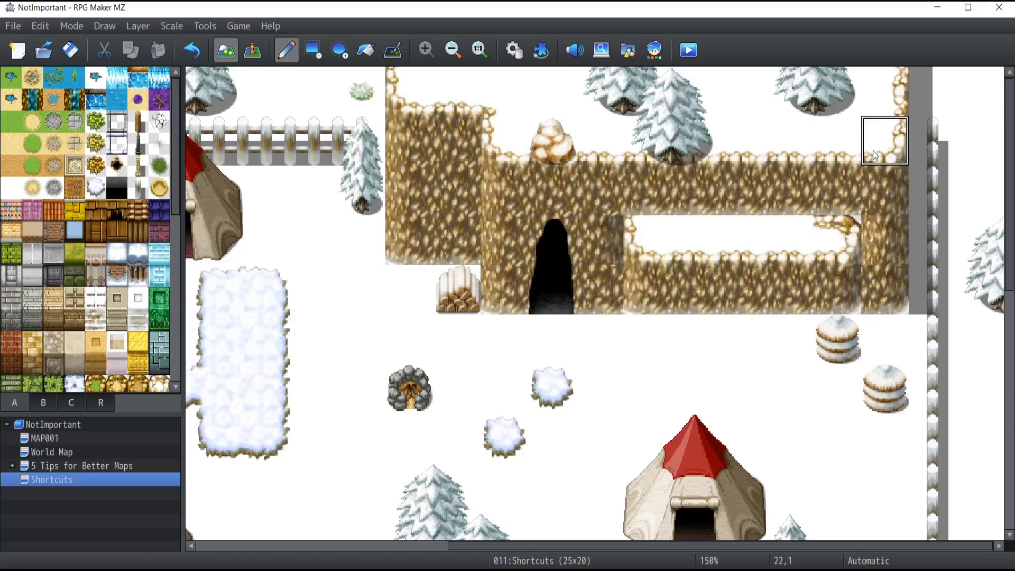
{"action": "mouse_move", "coordinate": [709, 300]}
{"action": "left_mouse_down"}
{"action": "mouse_move", "coordinate": [651, 340]}
{"action": "mouse_move", "coordinate": [873, 340]}
{"action": "left_mouse_up"}
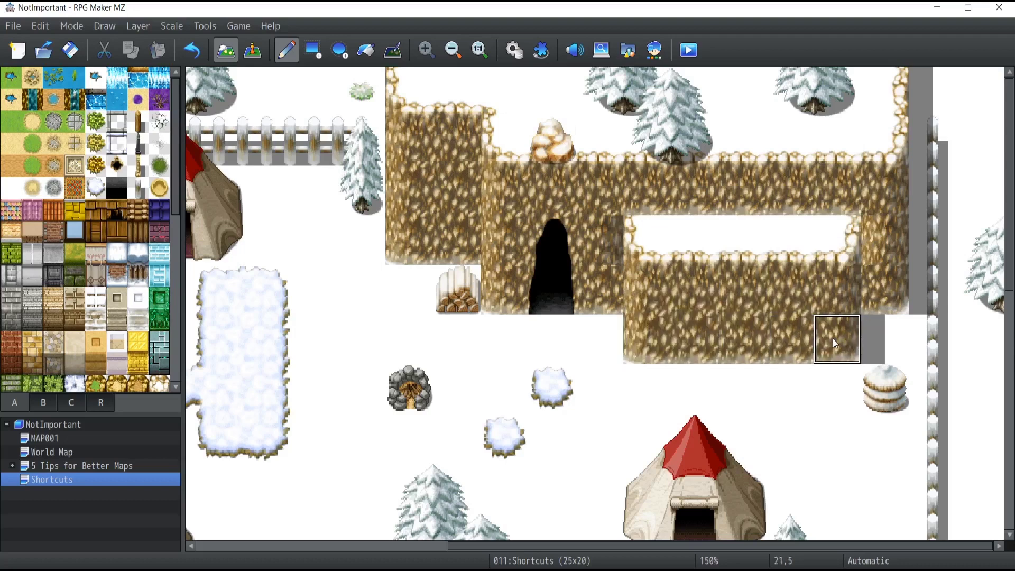
{"action": "left_click", "coordinate": [595, 235]}
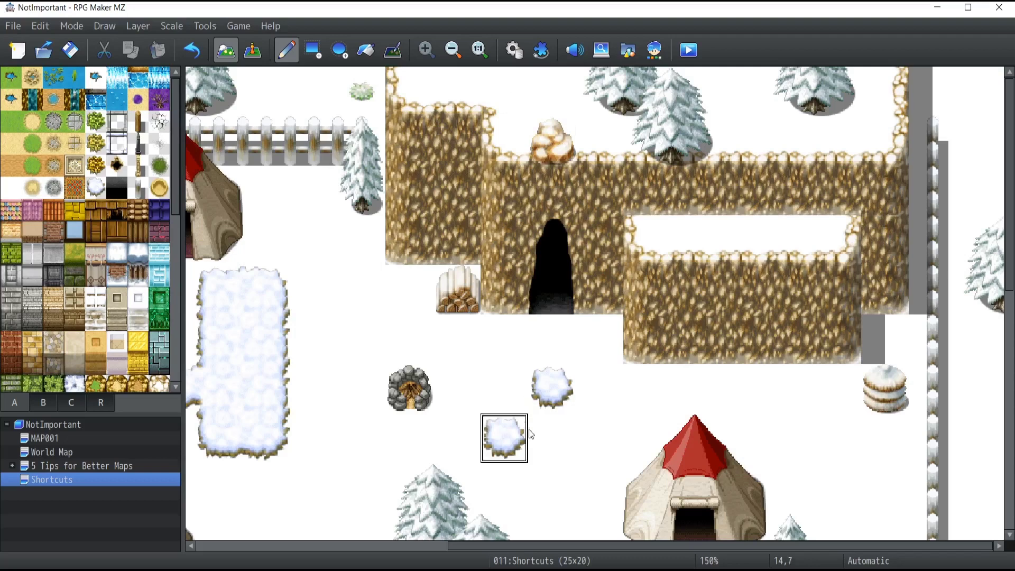
{"action": "left_click_drag", "start_coordinate": [572, 543], "coordinate": [284, 544]}
Place snow piles at tiles 0,2 and 4,0 along the top-left border, then zoom out.
{"action": "scroll", "coordinate": [321, 303], "scroll_direction": "down", "scroll_amount": 3}
{"action": "scroll", "coordinate": [321, 303], "scroll_direction": "down", "scroll_amount": 1}
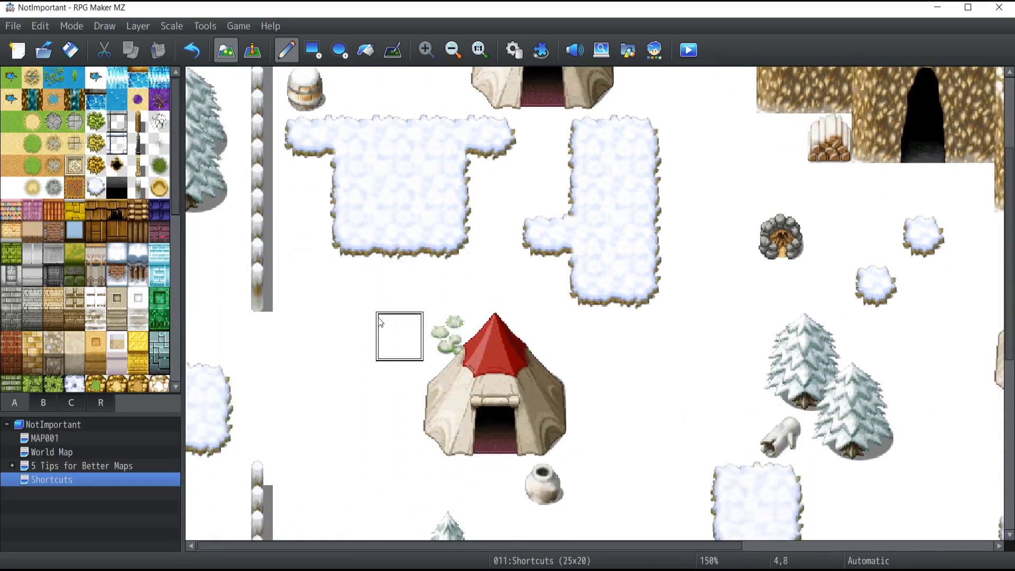
{"action": "scroll", "coordinate": [341, 303], "scroll_direction": "up", "scroll_amount": 3}
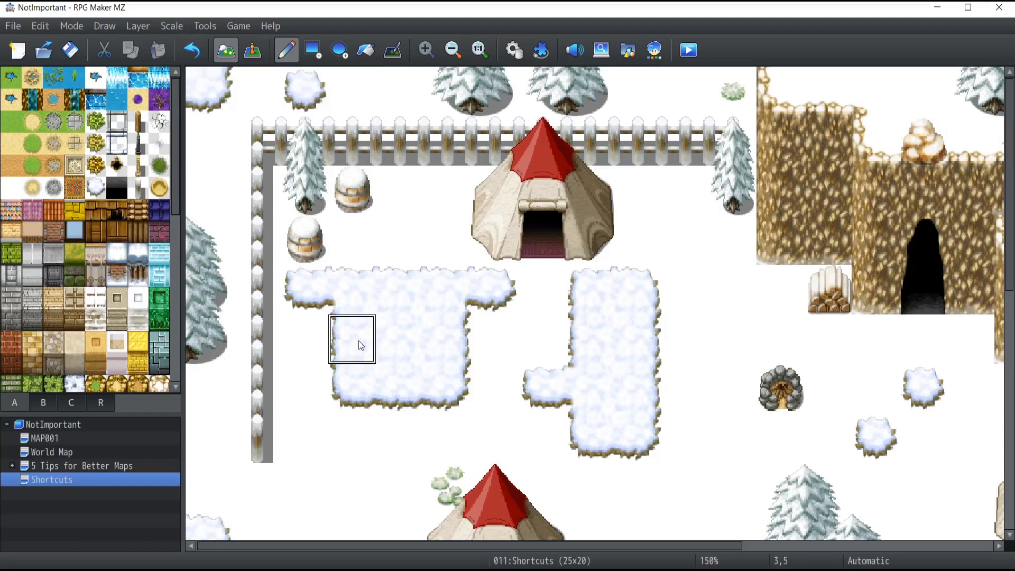
{"action": "scroll", "coordinate": [492, 372], "scroll_direction": "down", "scroll_amount": 2}
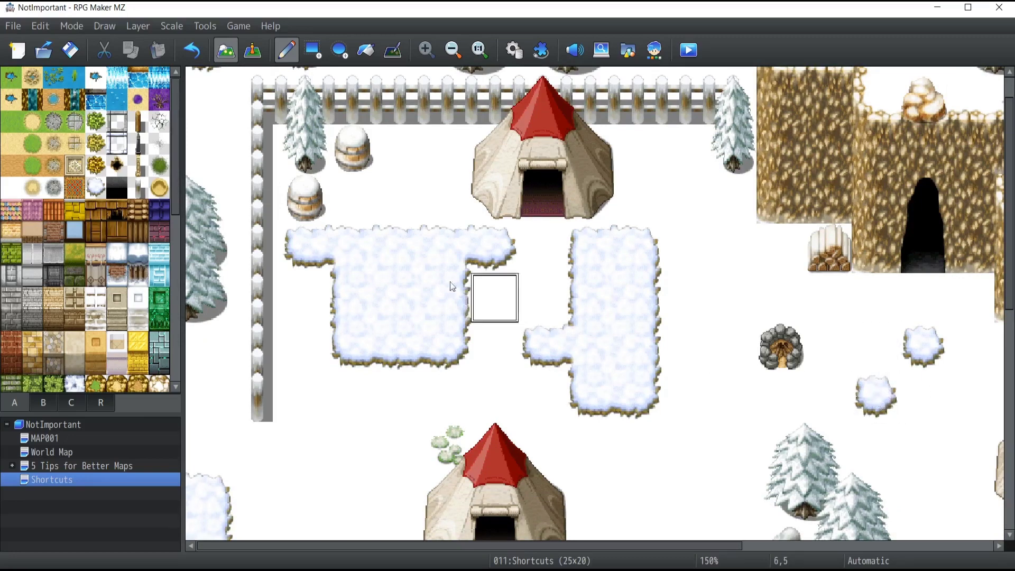
{"action": "scroll", "coordinate": [237, 144], "scroll_direction": "up", "scroll_amount": 2}
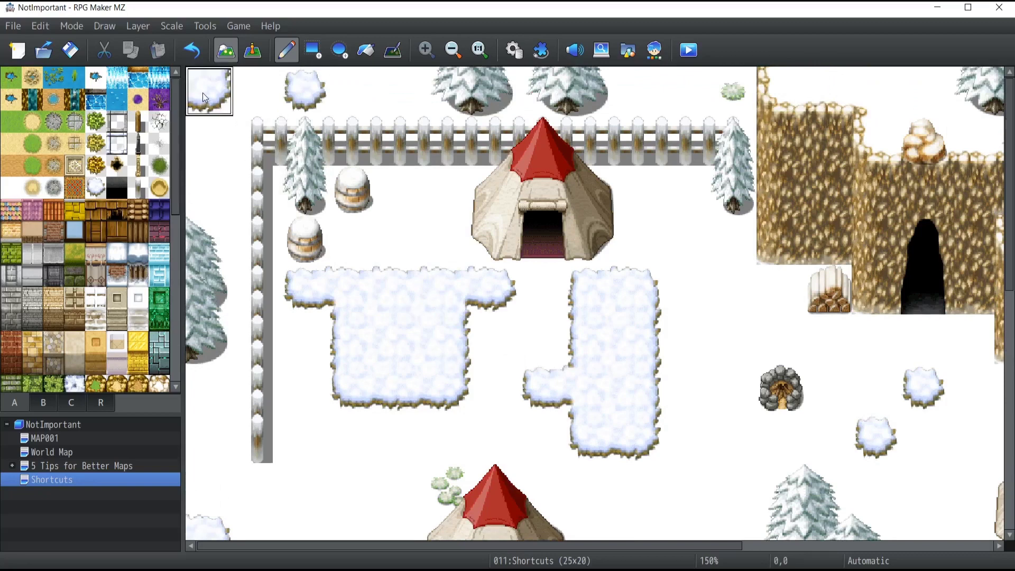
{"action": "left_click", "coordinate": [206, 177]}
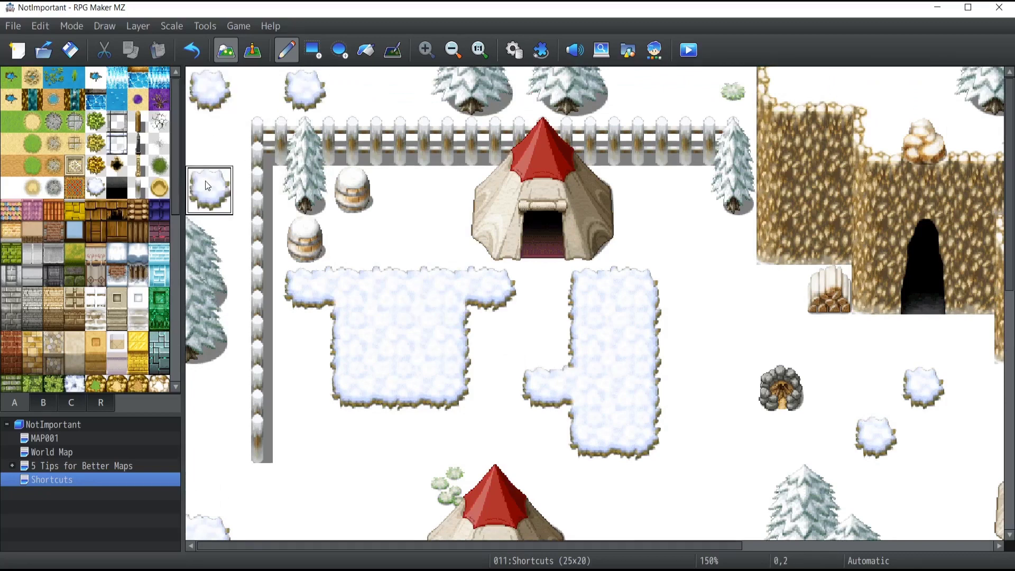
{"action": "left_click", "coordinate": [413, 91]}
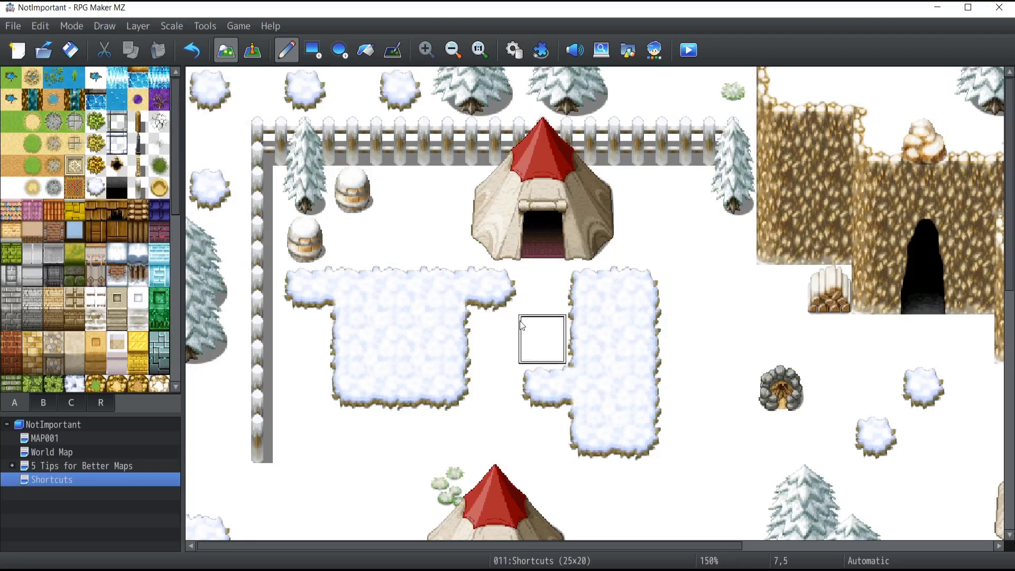
{"action": "scroll", "coordinate": [582, 328], "scroll_direction": "down", "scroll_amount": 10}
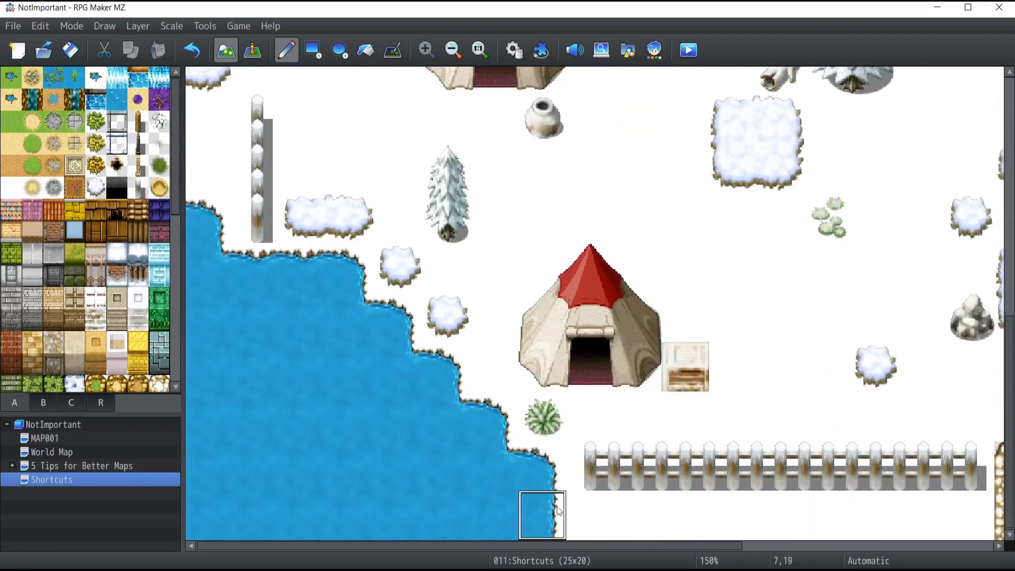
{"action": "left_click_drag", "start_coordinate": [543, 545], "coordinate": [849, 536]}
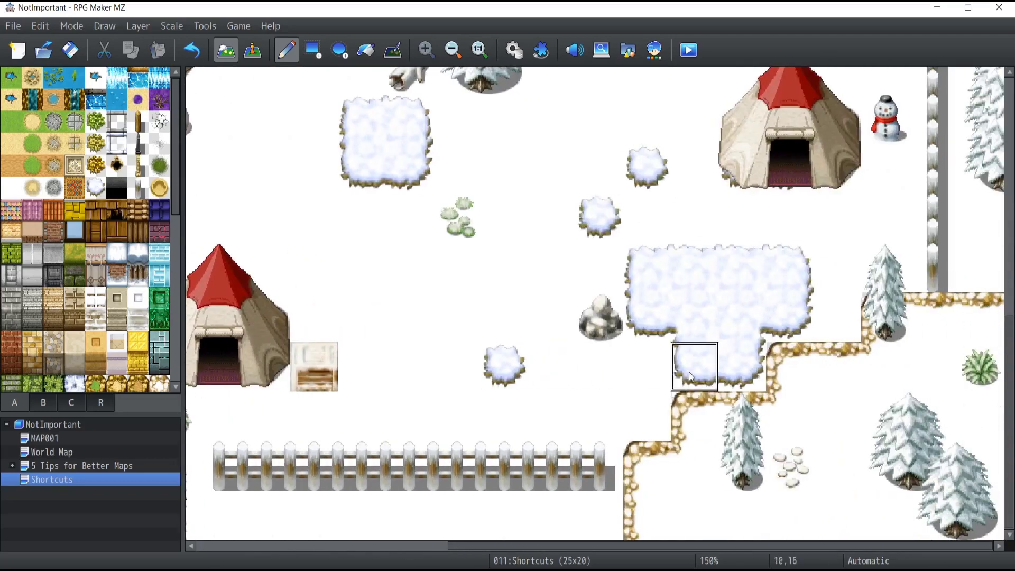
{"action": "scroll", "coordinate": [603, 380], "scroll_direction": "up", "scroll_amount": 4}
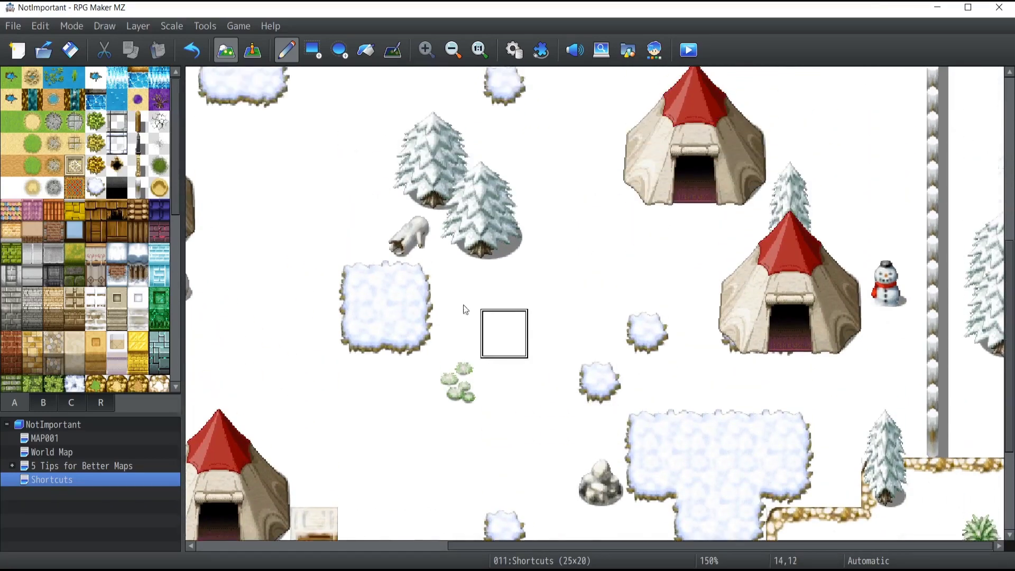
{"action": "scroll", "coordinate": [412, 393], "scroll_direction": "up", "scroll_amount": 4}
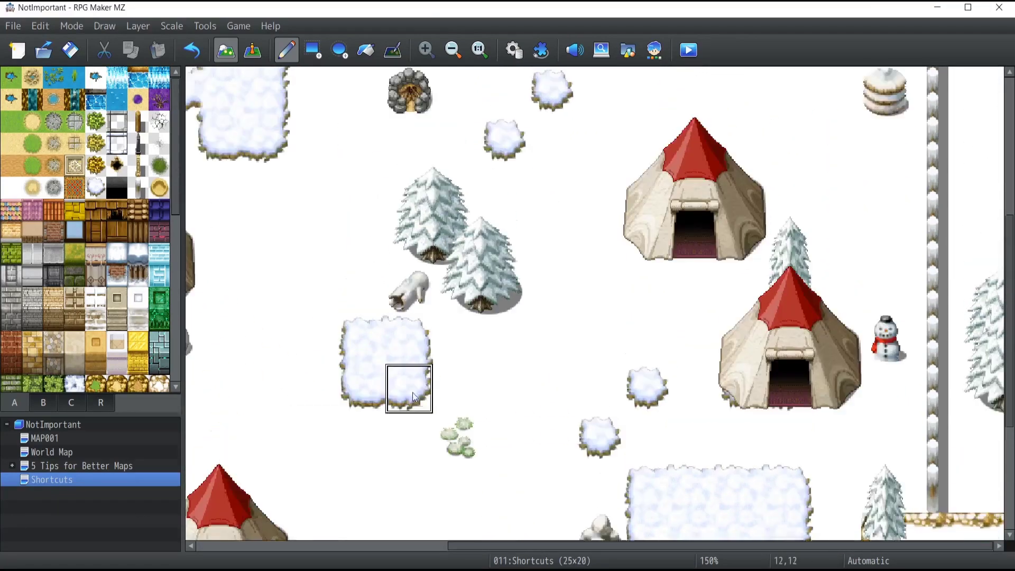
{"action": "left_click", "coordinate": [453, 49]}
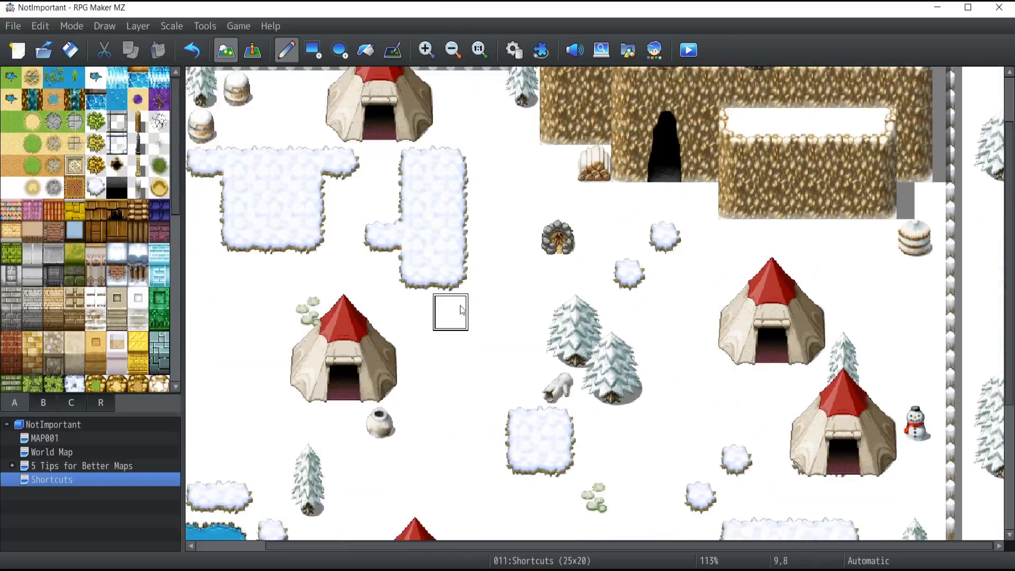
Zoom the map back to 100% and save the project with Ctrl+S.
{"action": "left_click", "coordinate": [453, 53]}
{"action": "scroll", "coordinate": [486, 338], "scroll_direction": "down", "scroll_amount": 3}
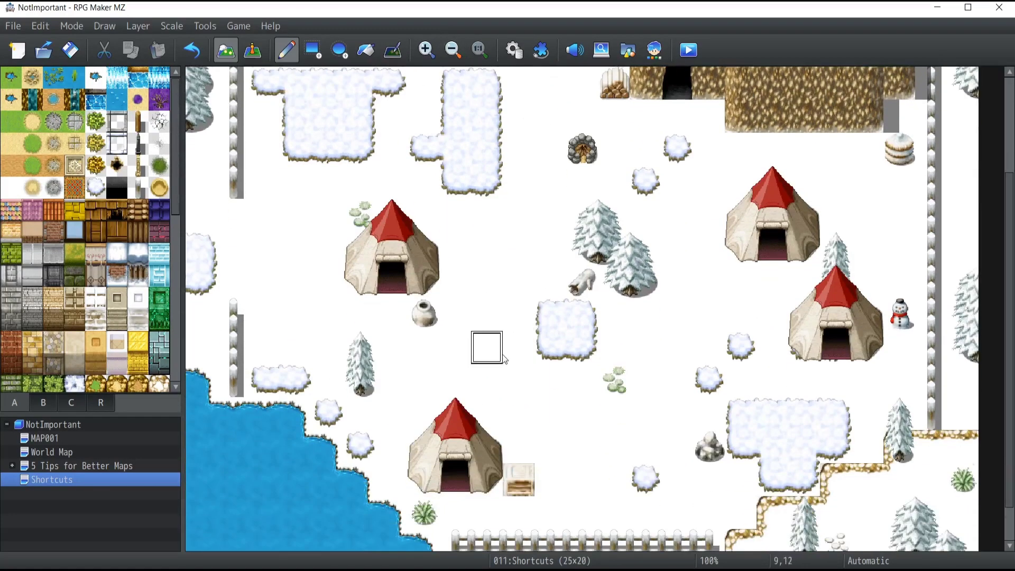
{"action": "scroll", "coordinate": [486, 338], "scroll_direction": "up", "scroll_amount": 5}
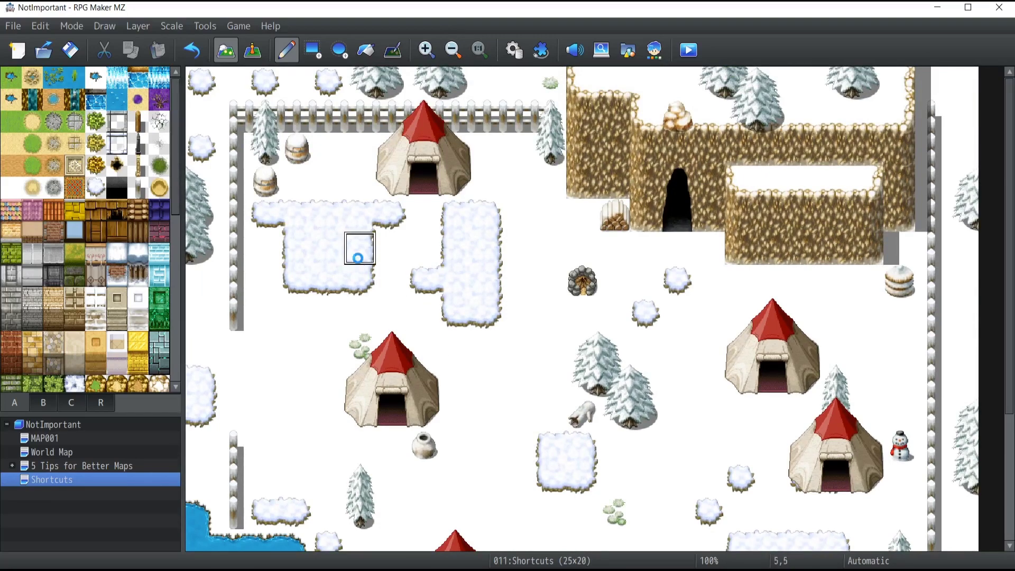
{"action": "key", "text": "ctrl+s"}
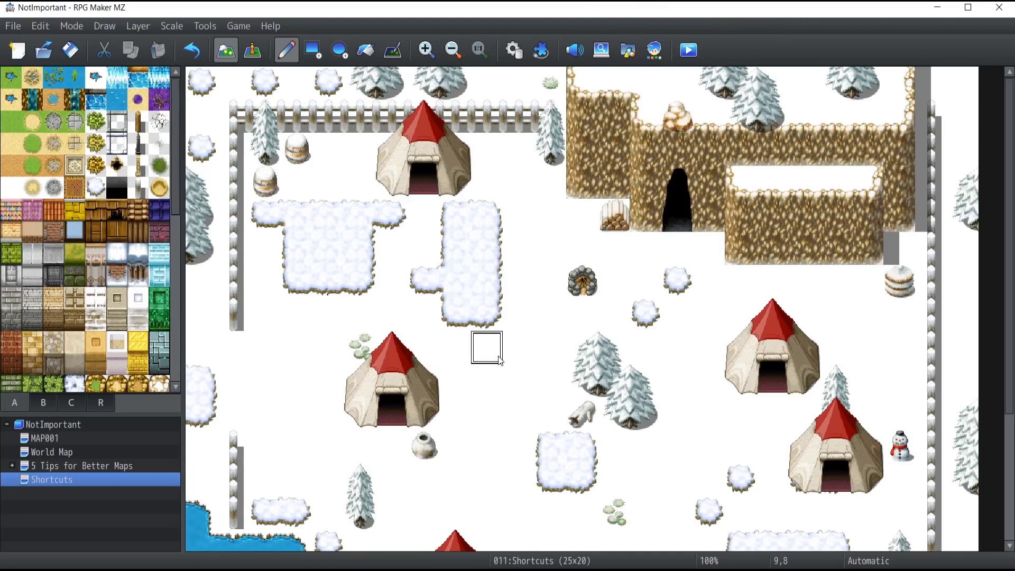
Launch a playtest with Ctrl+R to reach the NotImportant title screen.
{"action": "key", "text": "ctrl+r"}
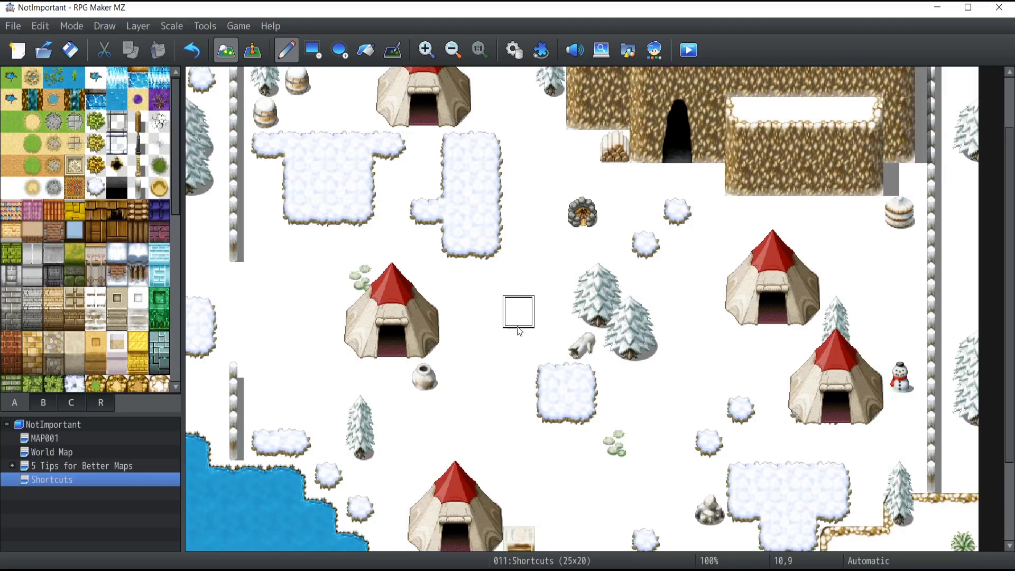
{"action": "scroll", "coordinate": [519, 331], "scroll_direction": "up", "scroll_amount": 3}
{"action": "scroll", "coordinate": [519, 330], "scroll_direction": "down", "scroll_amount": 6}
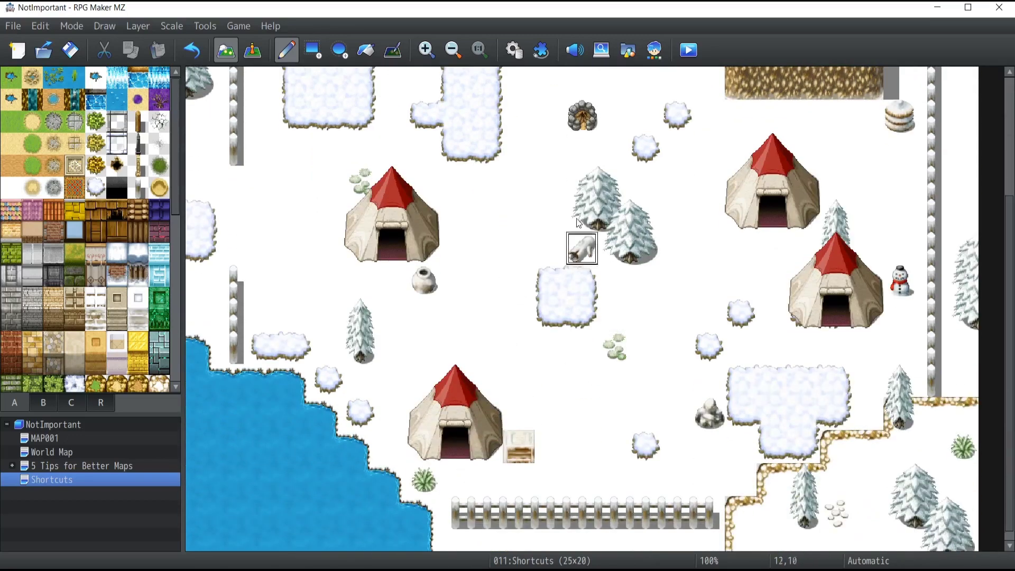
{"action": "scroll", "coordinate": [518, 286], "scroll_direction": "up", "scroll_amount": 6}
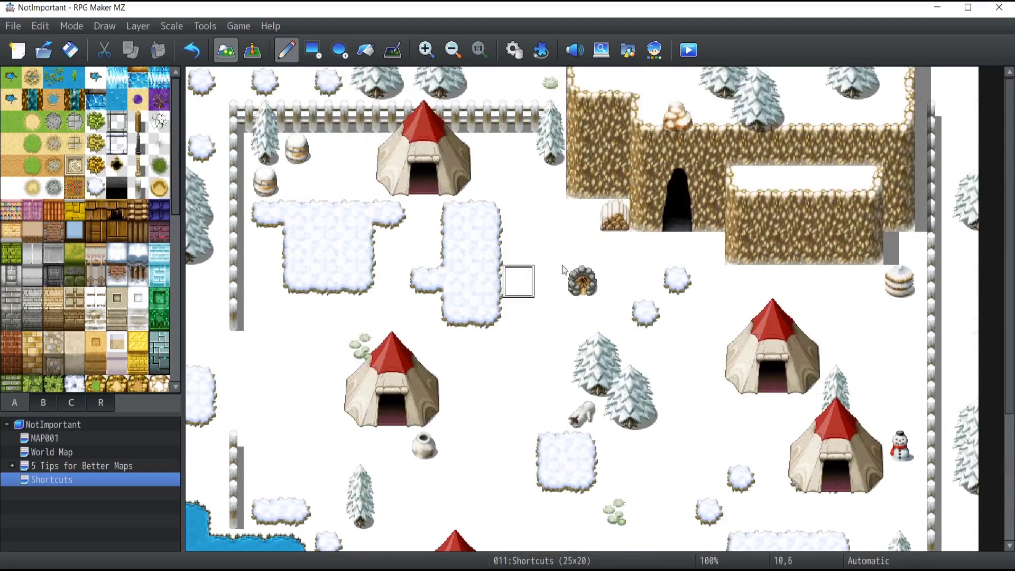